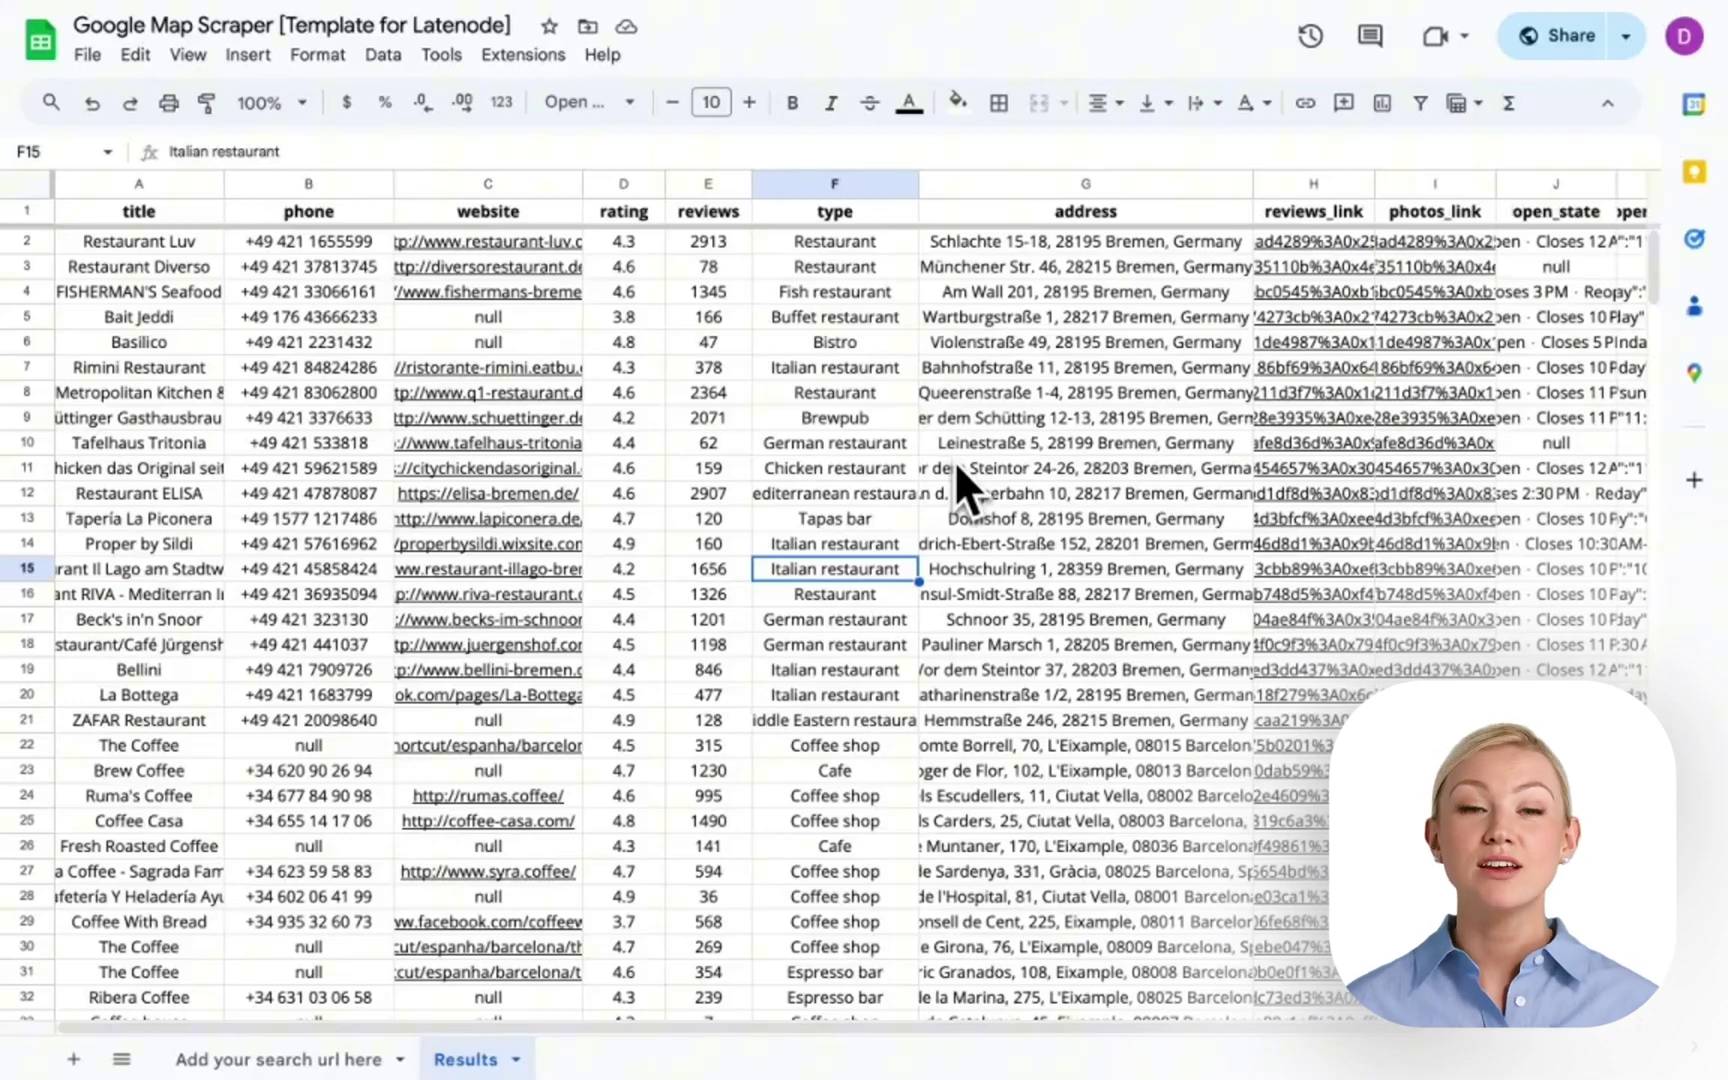
Clone the Google Maps scraper template into an editable draft and begin copying its spreadsheet.
scroll(895, 435, down, 5)
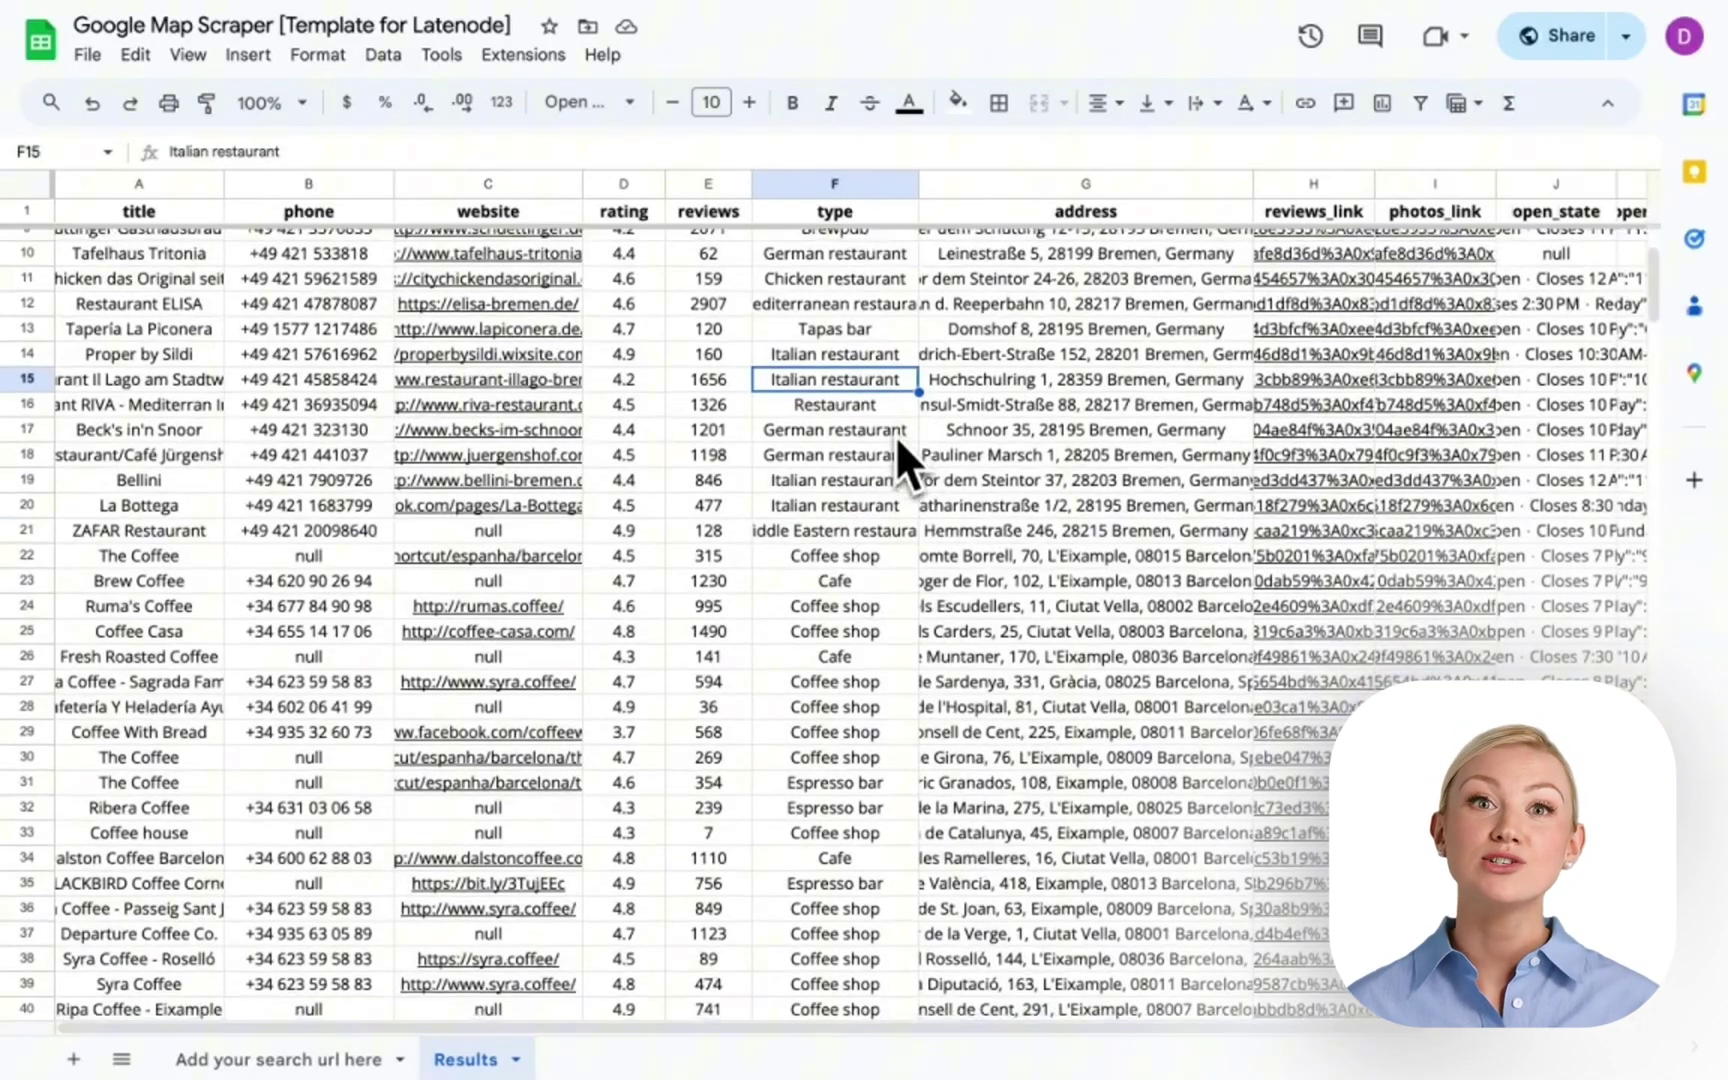
scroll(897, 442, down, 20)
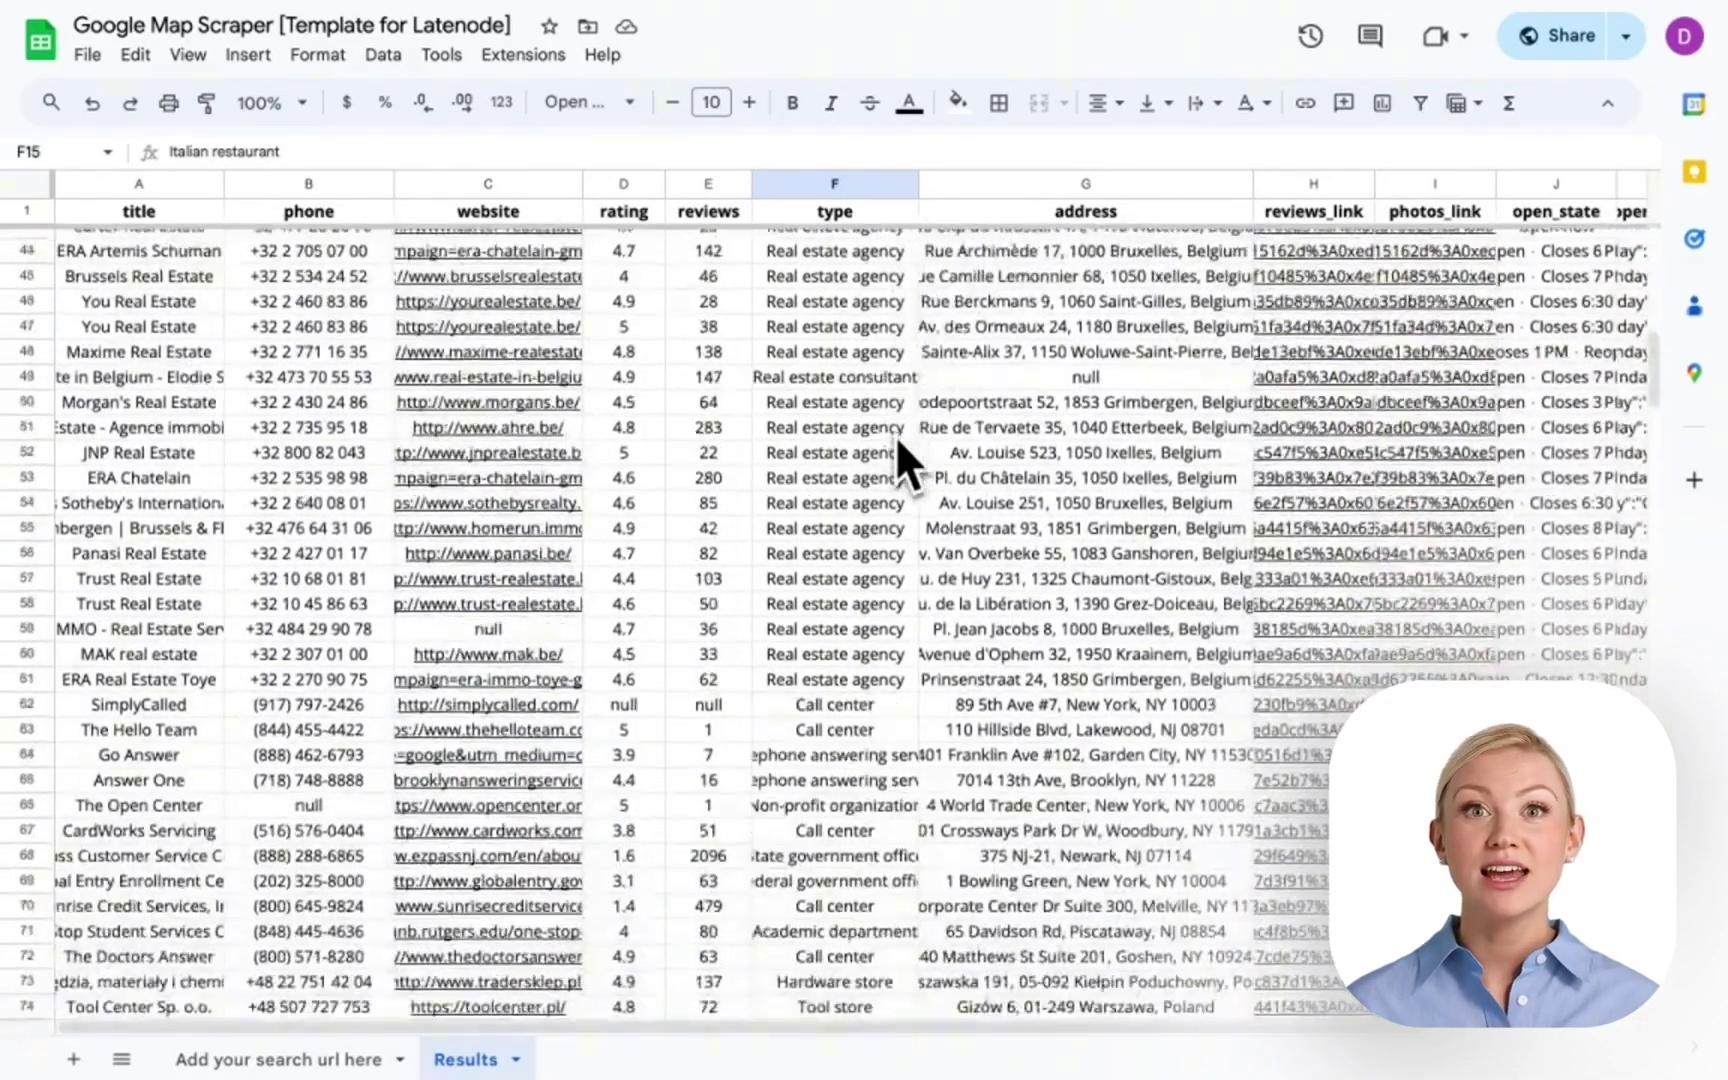
scroll(895, 435, down, 20)
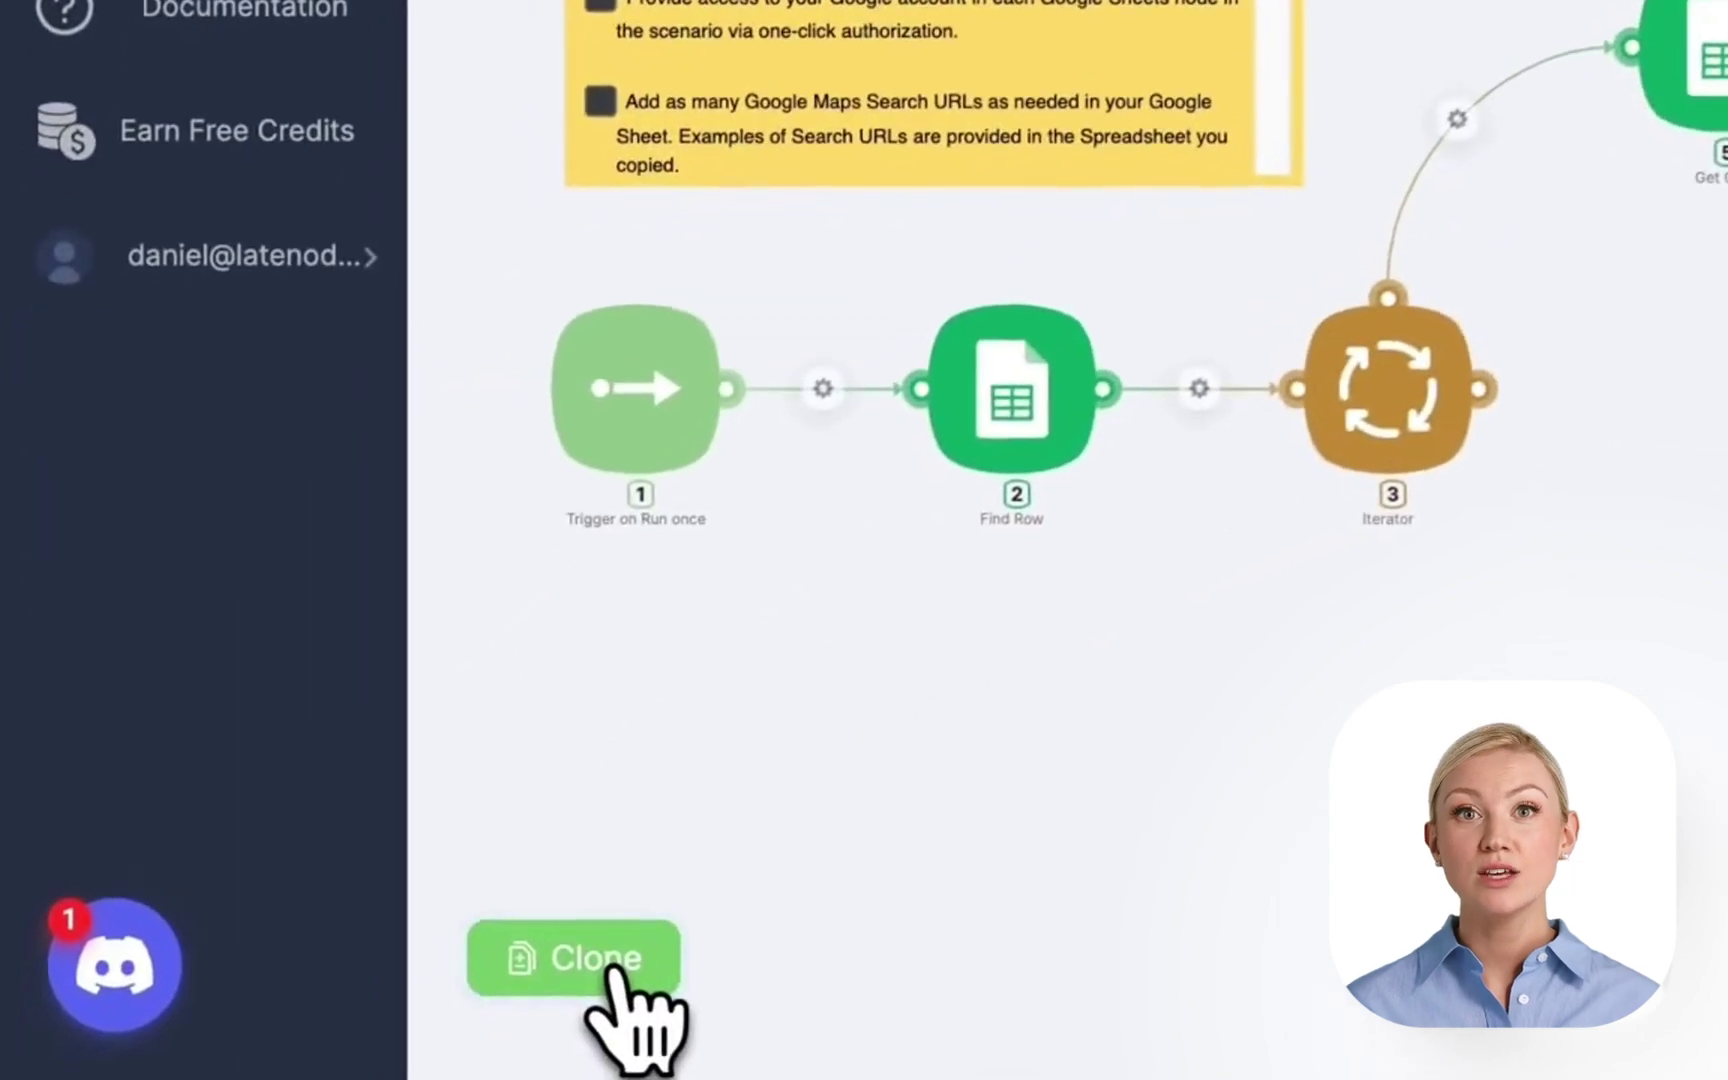
click(335, 1015)
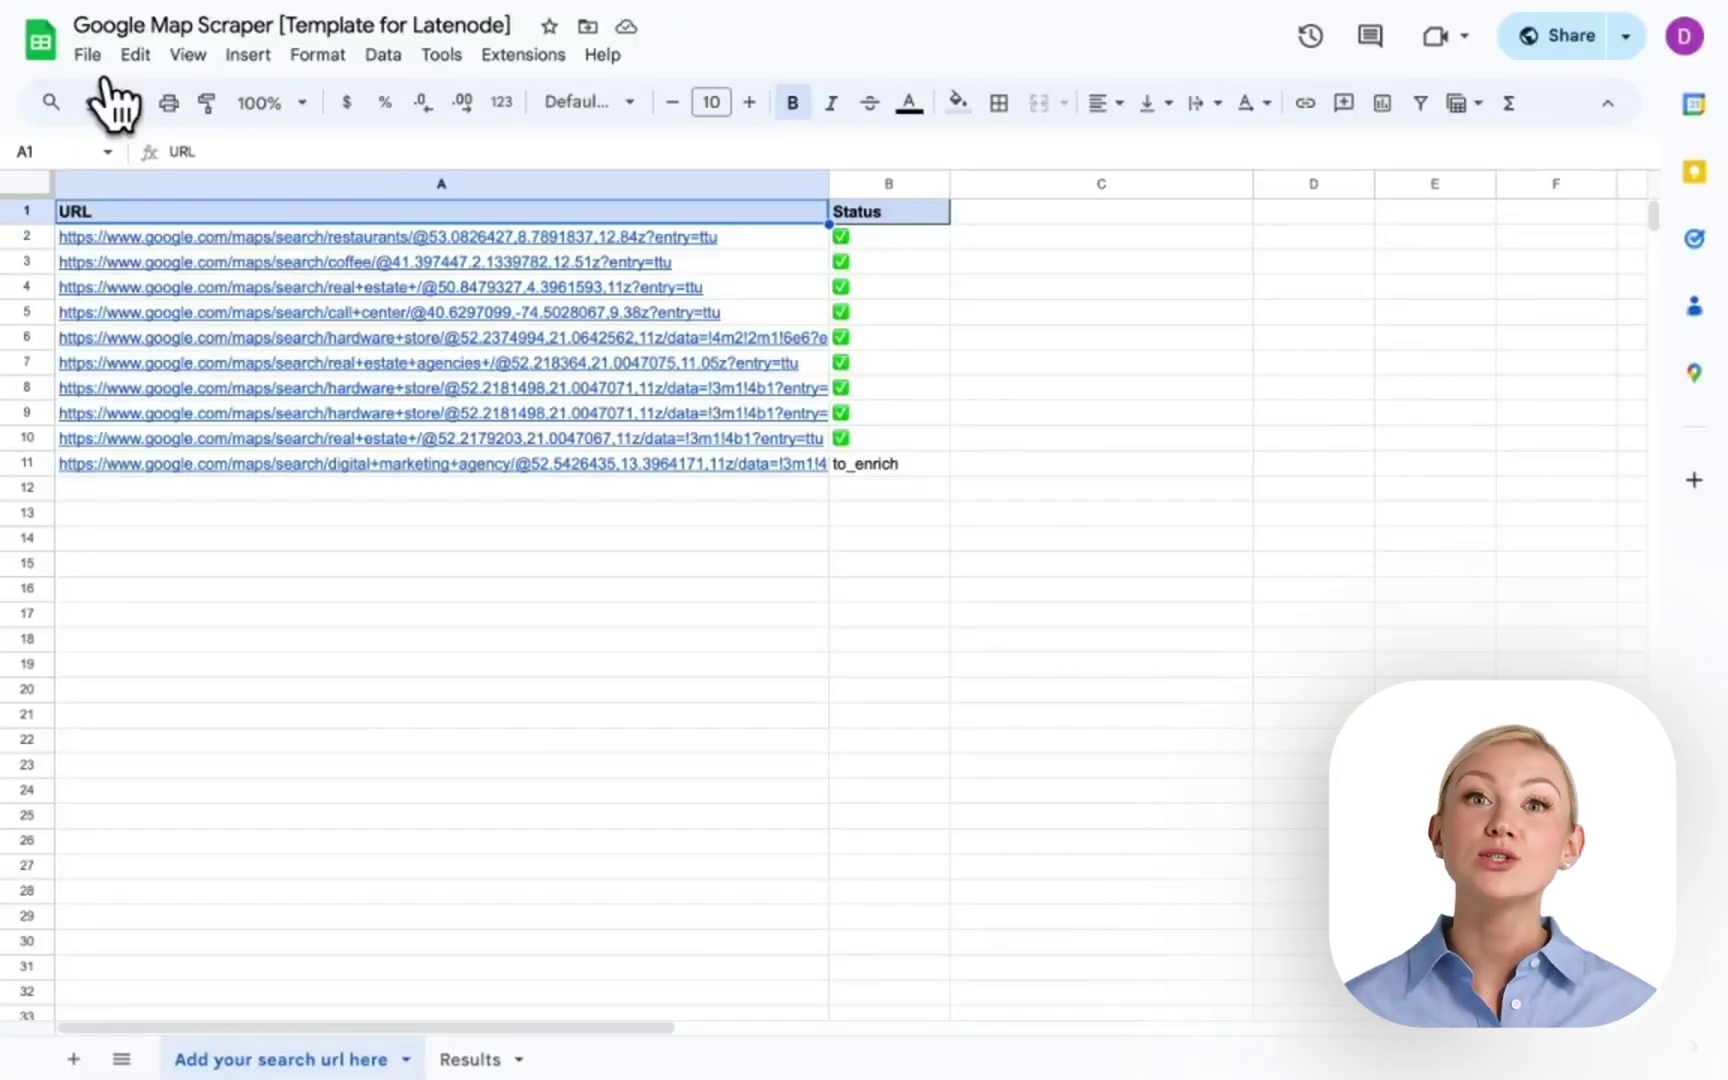
click(88, 54)
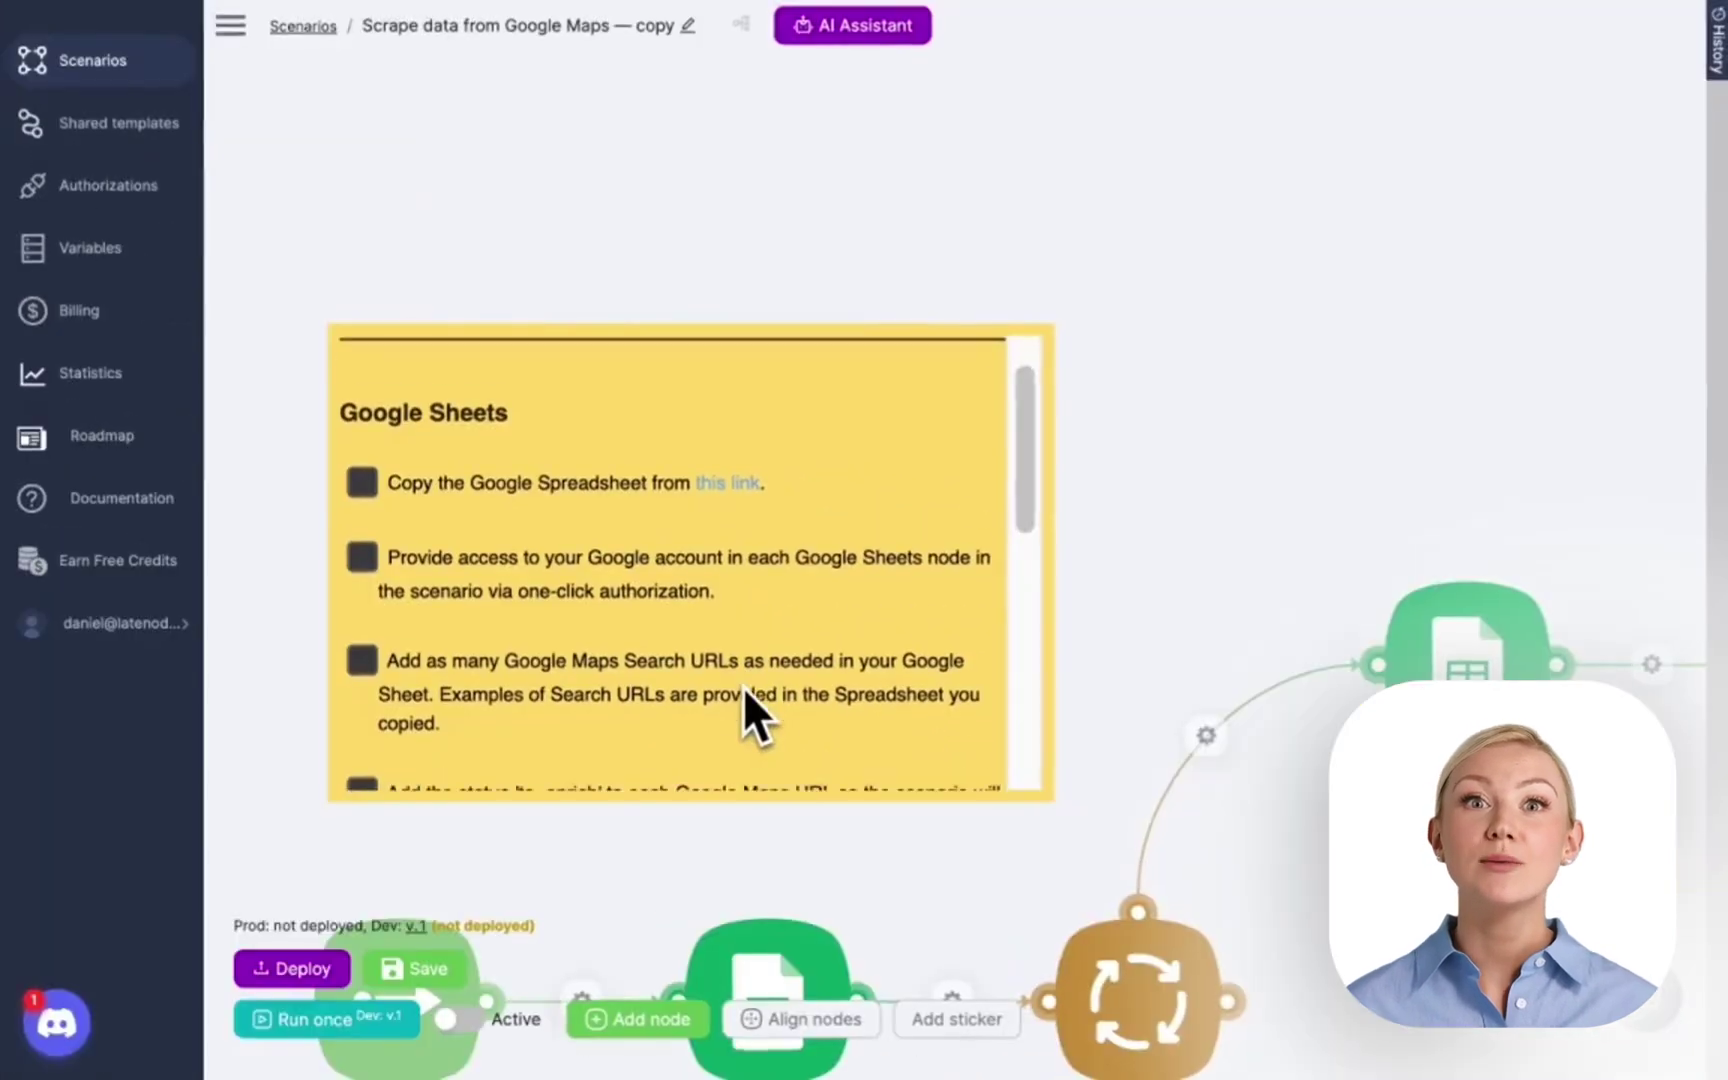
Scroll the Find Row settings to show its Google Sheets connection list.
scroll(742, 687, down, 2)
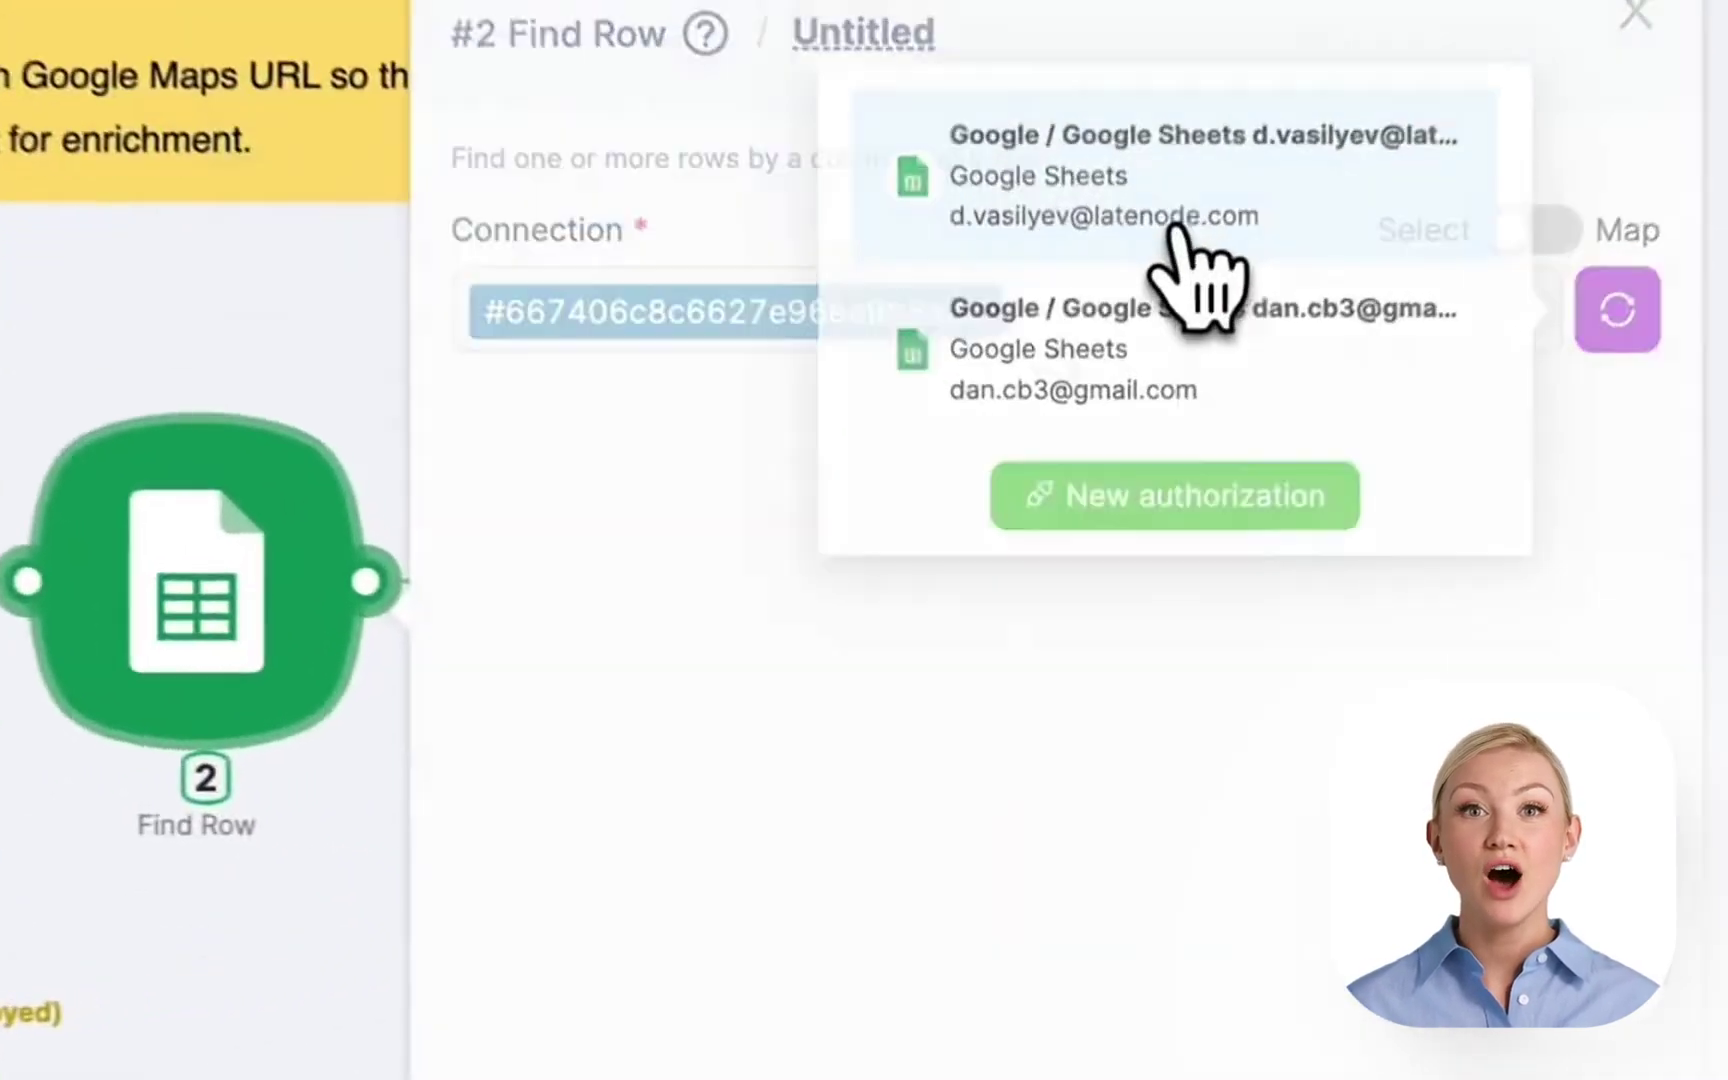
Set Find Row to the Google Sheets connection, My Drive and the Copy of Google Map Scraper spreadsheet.
click(1100, 478)
click(643, 470)
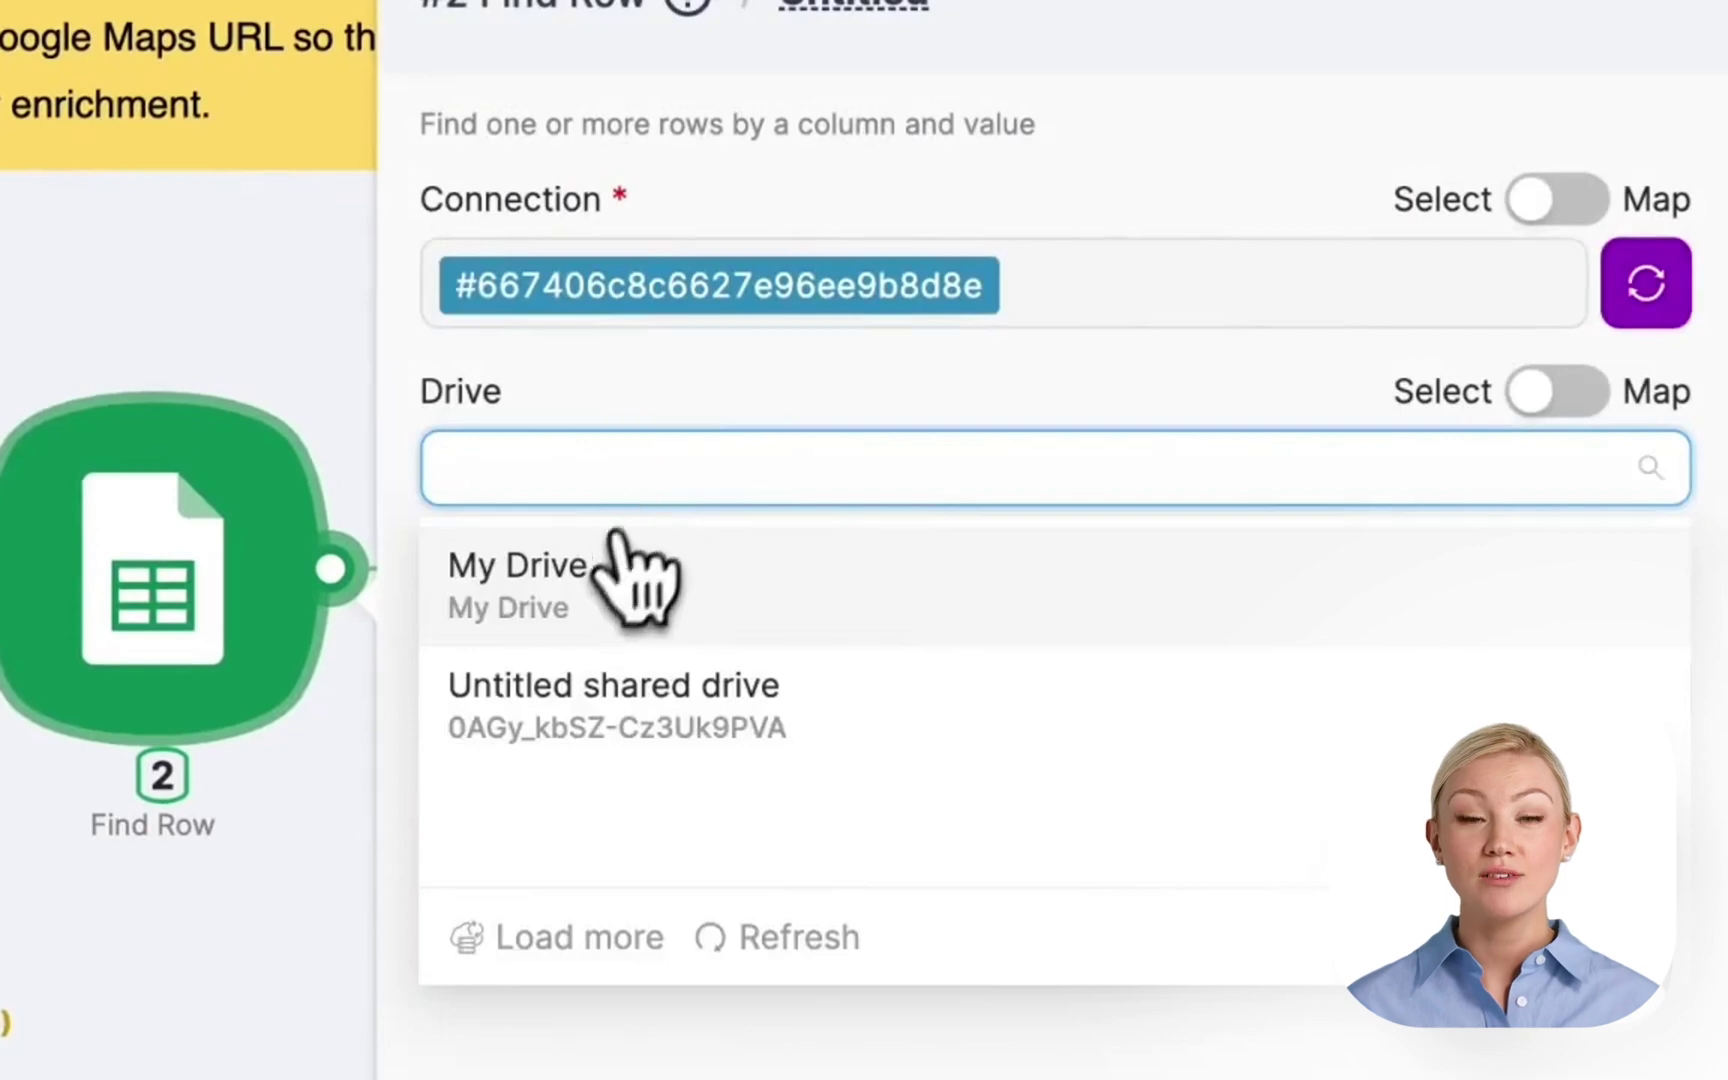
click(636, 579)
click(551, 688)
click(770, 290)
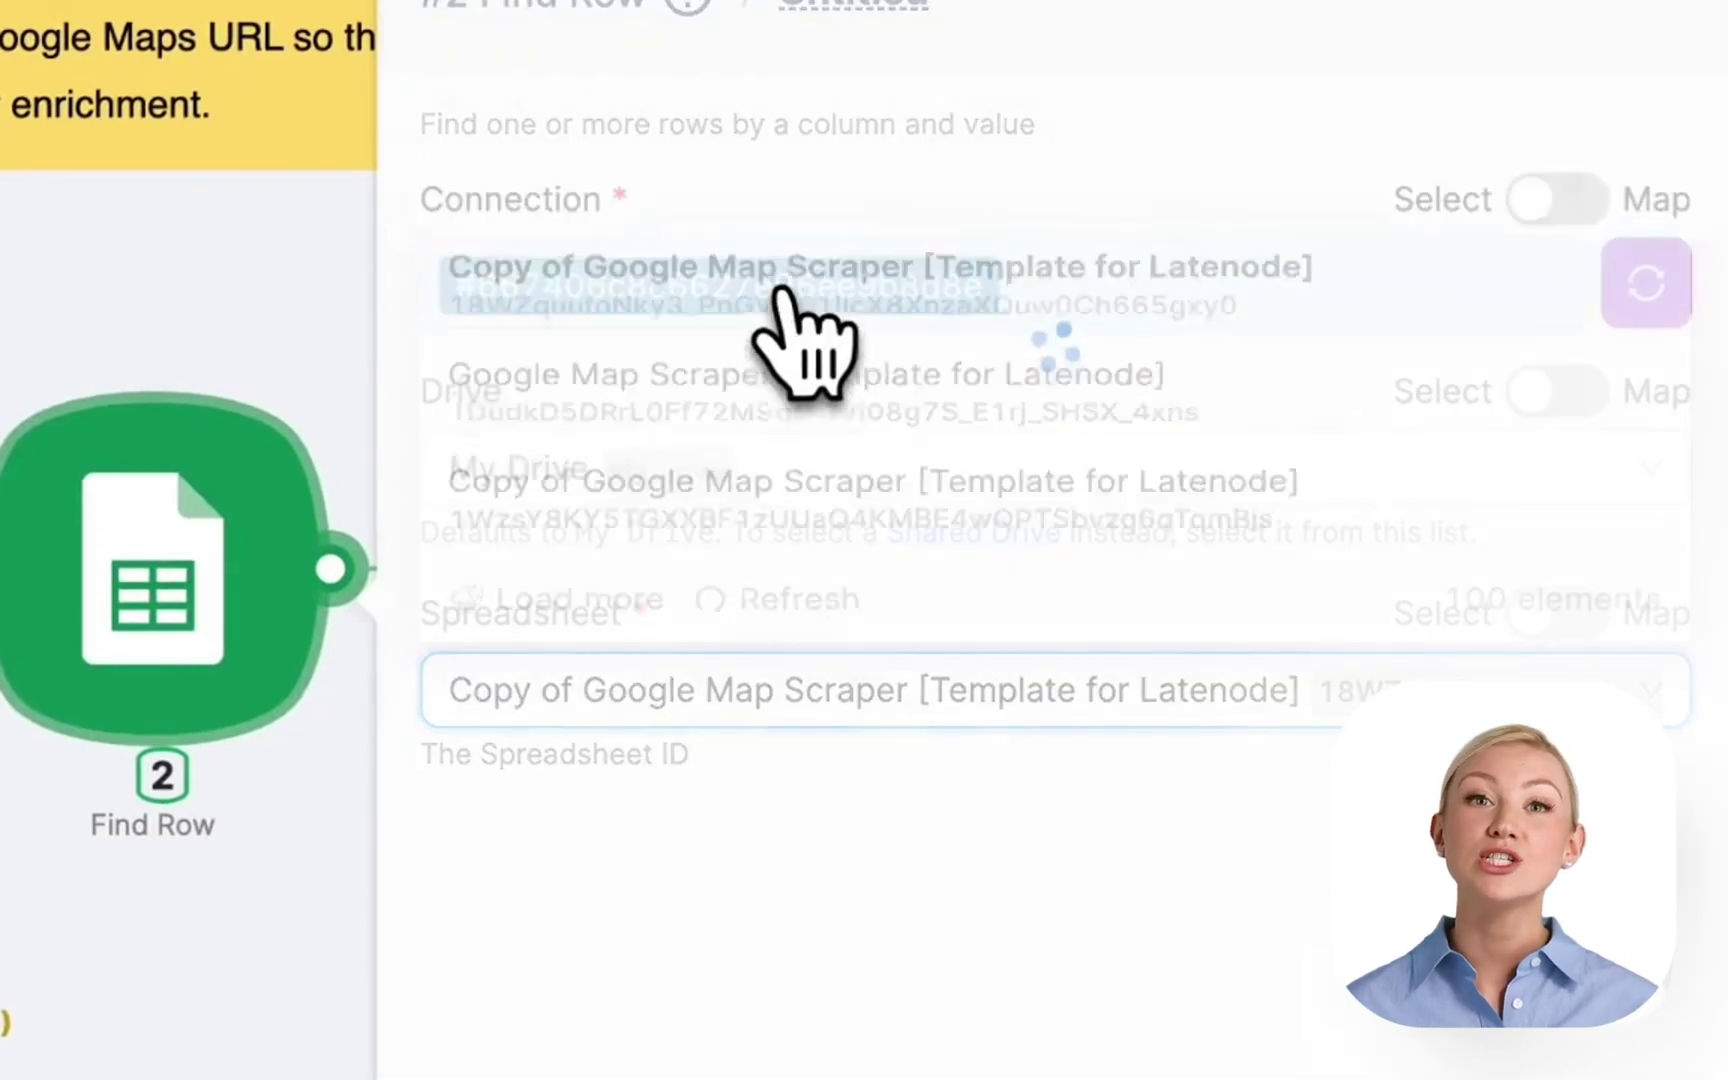
click(611, 905)
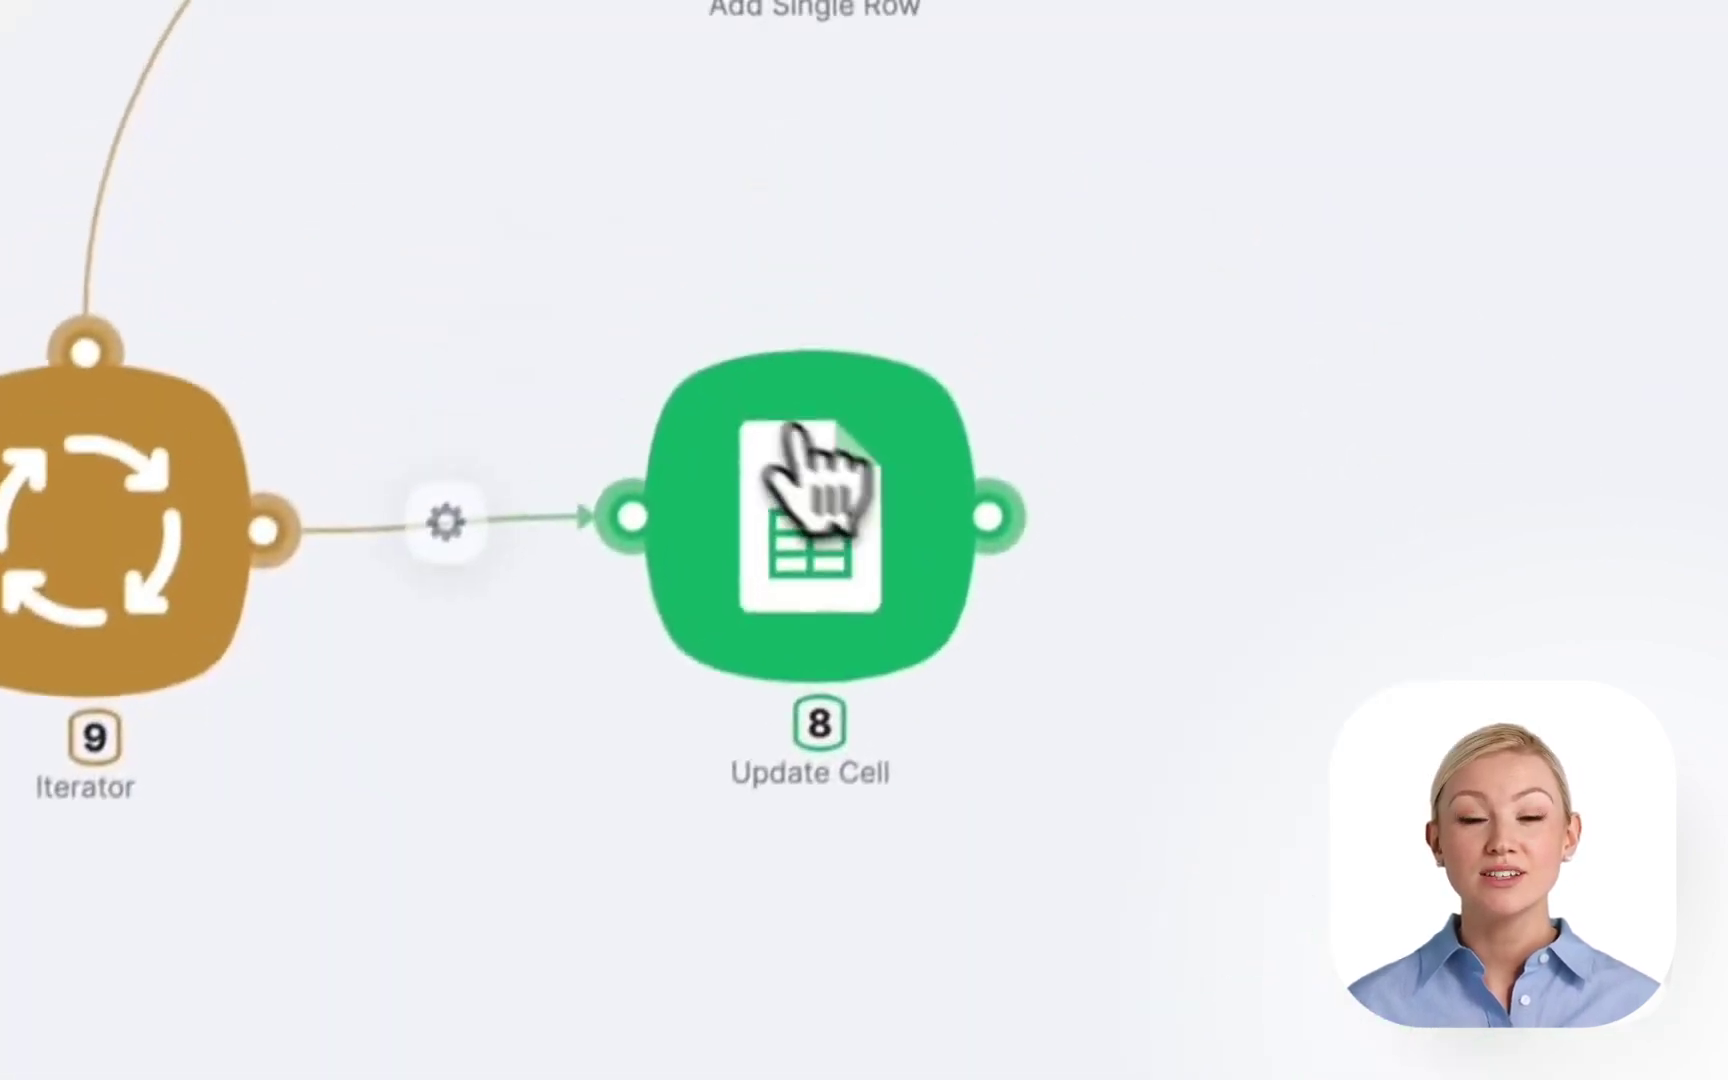
Check the Results sheet in the copied spreadsheet, then return to the Latenode scenario.
mouse_move(25, 665)
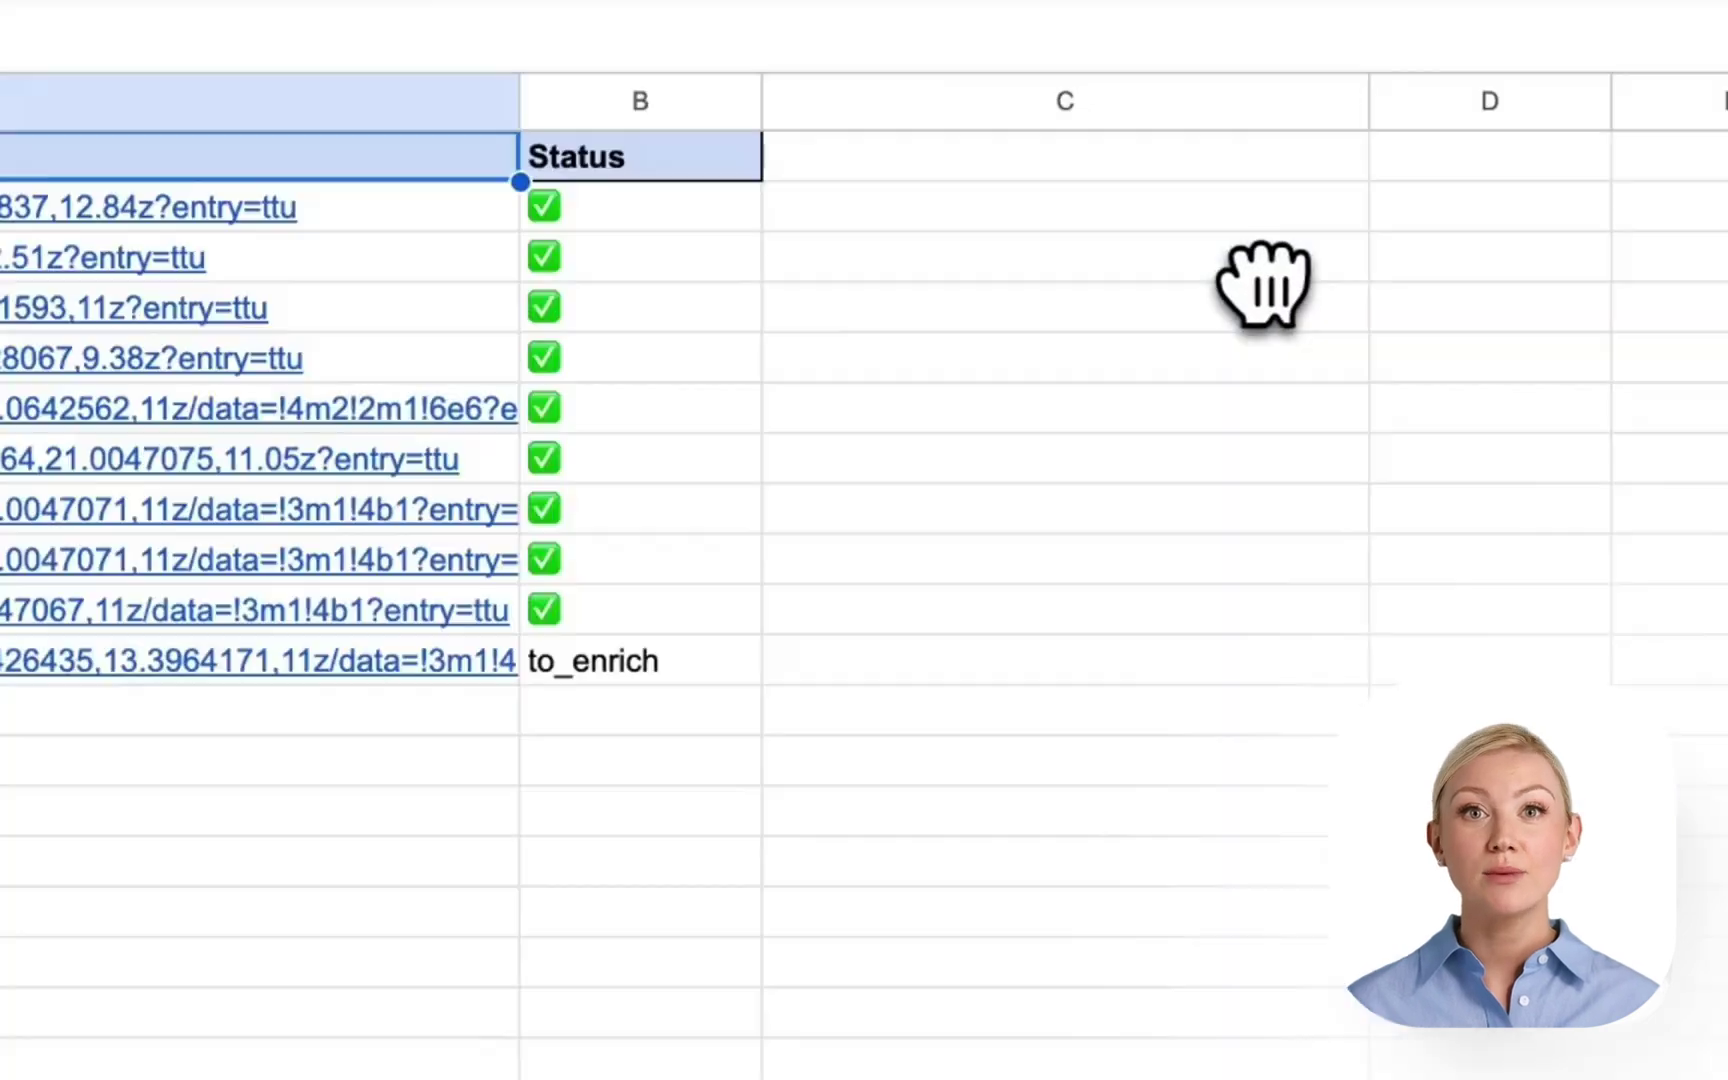
click(490, 1045)
key(ctrl+t)
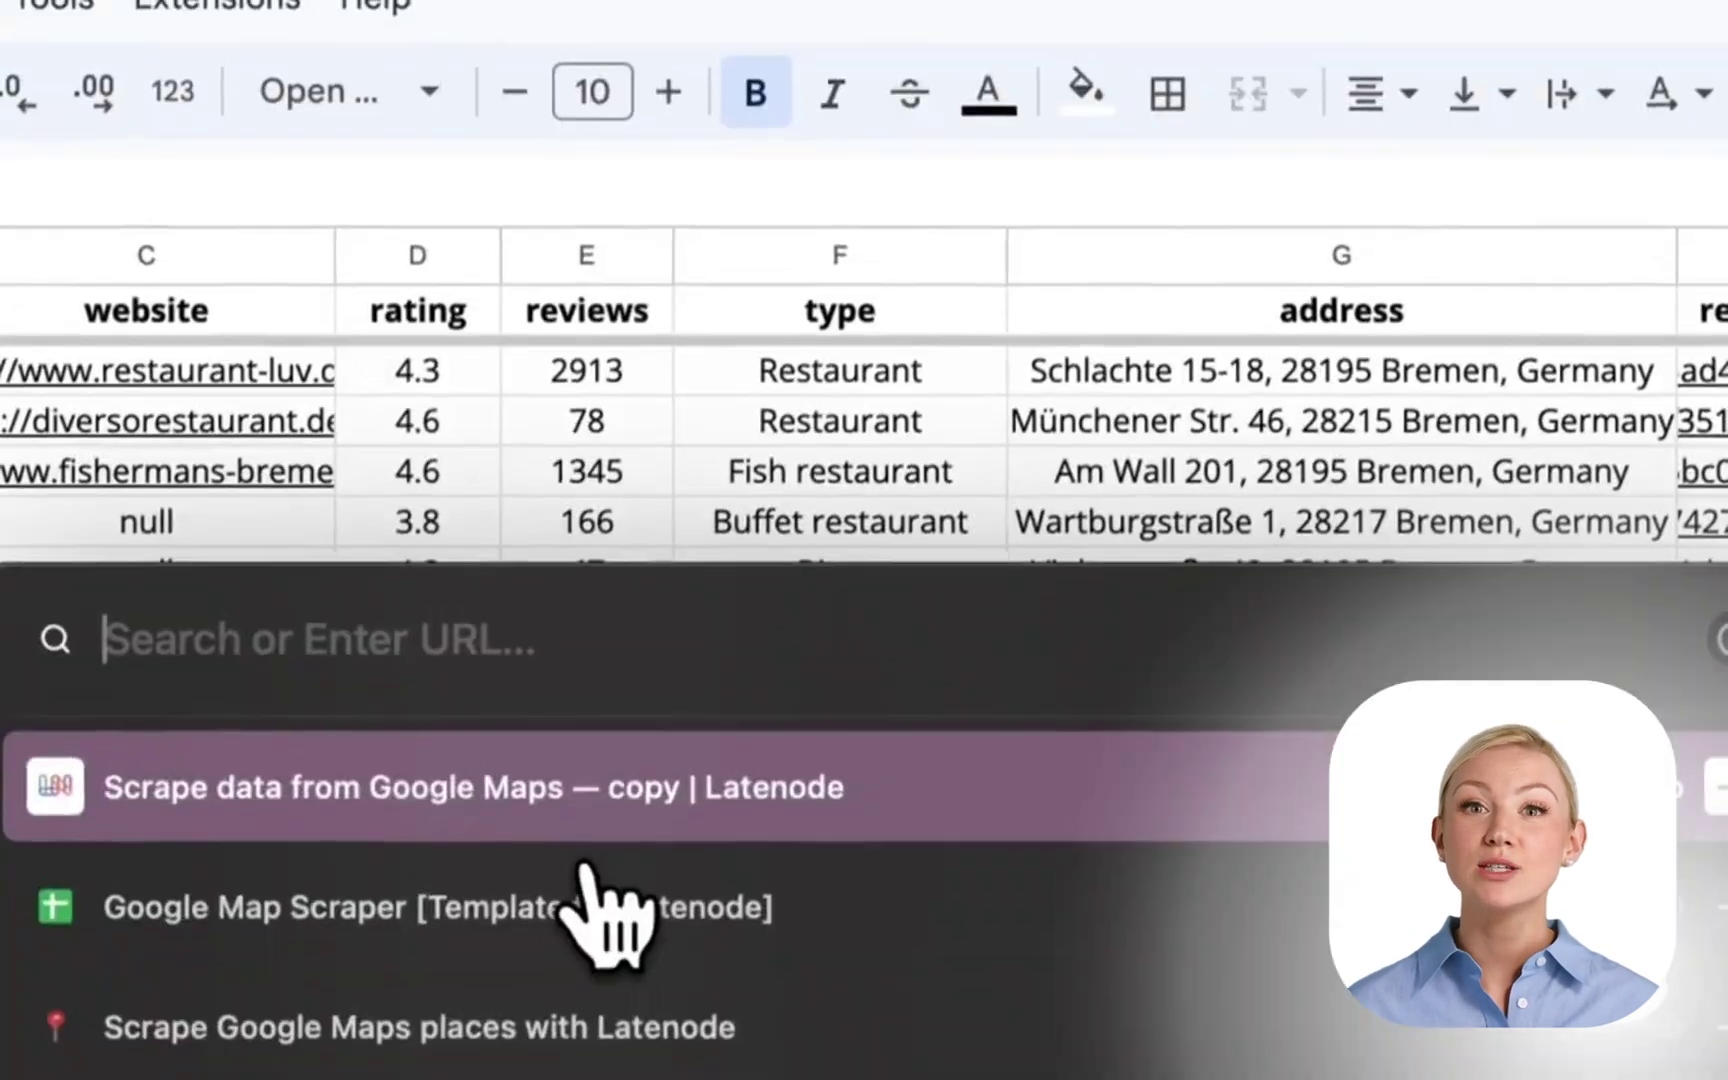
click(590, 872)
Point Add Single Row at My Drive, the copied Google Map Scraper spreadsheet and Results sheet.
click(1165, 366)
click(920, 320)
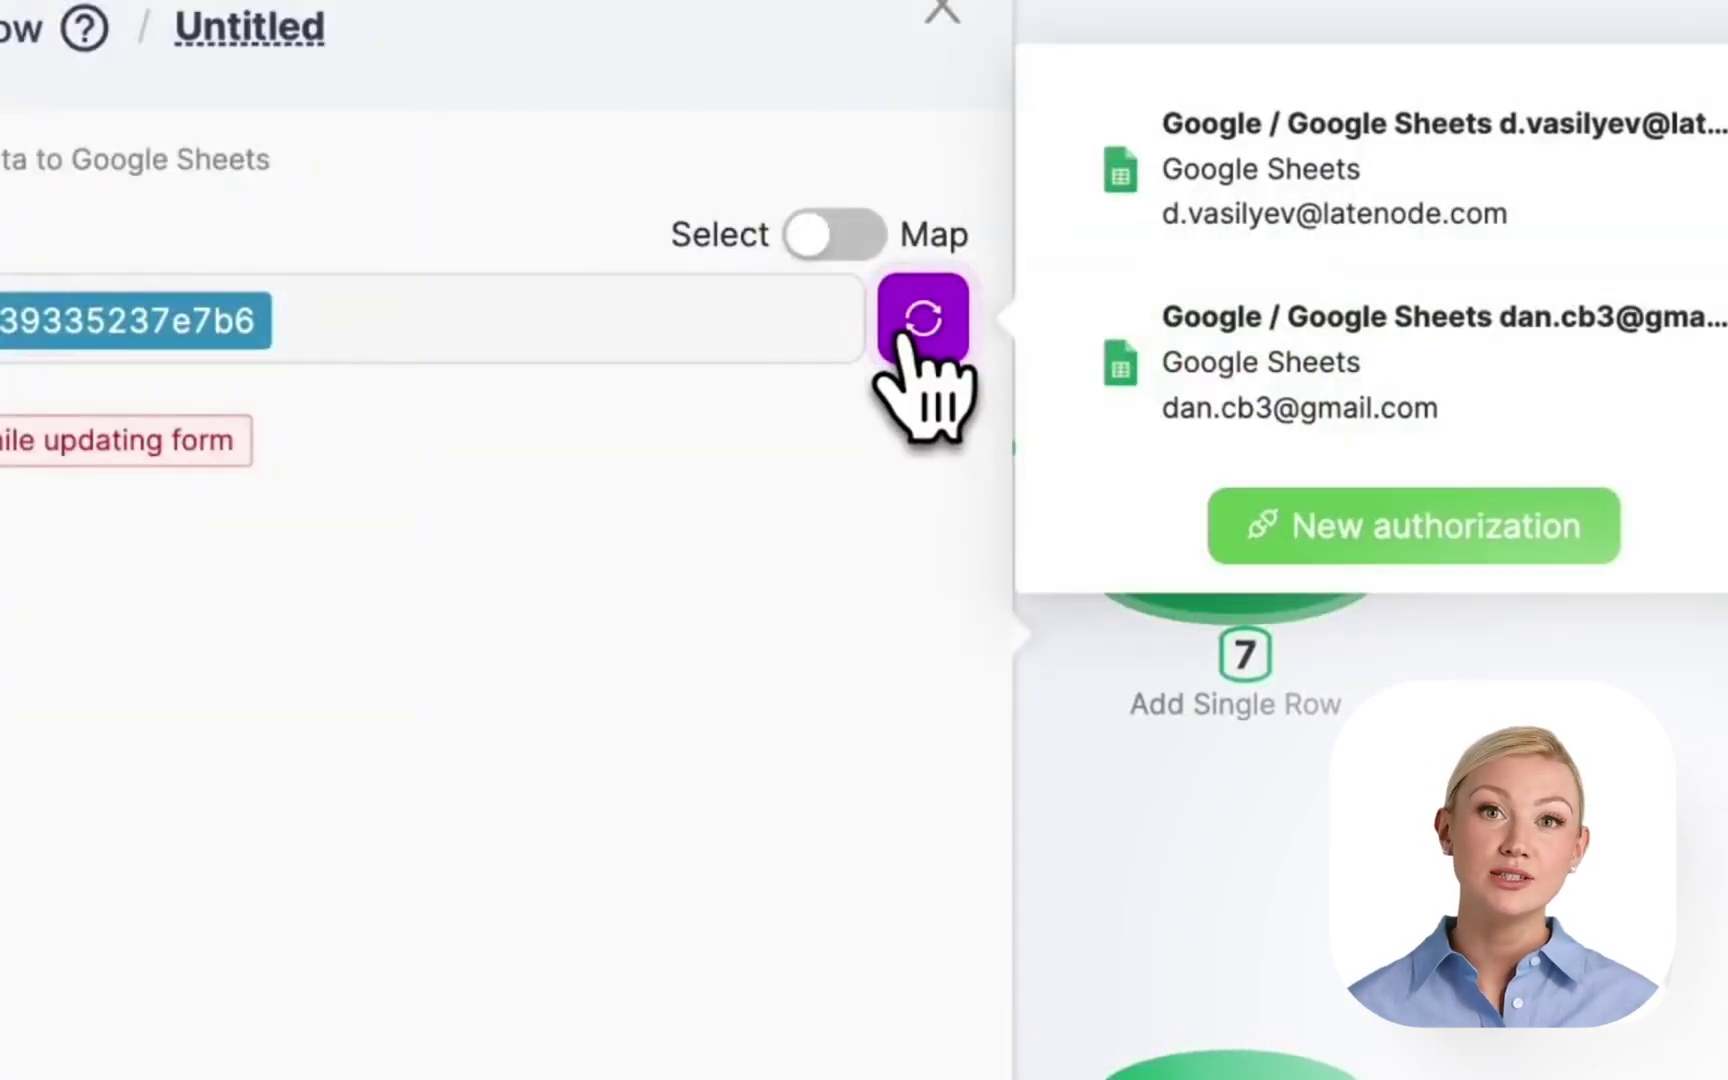
click(1246, 270)
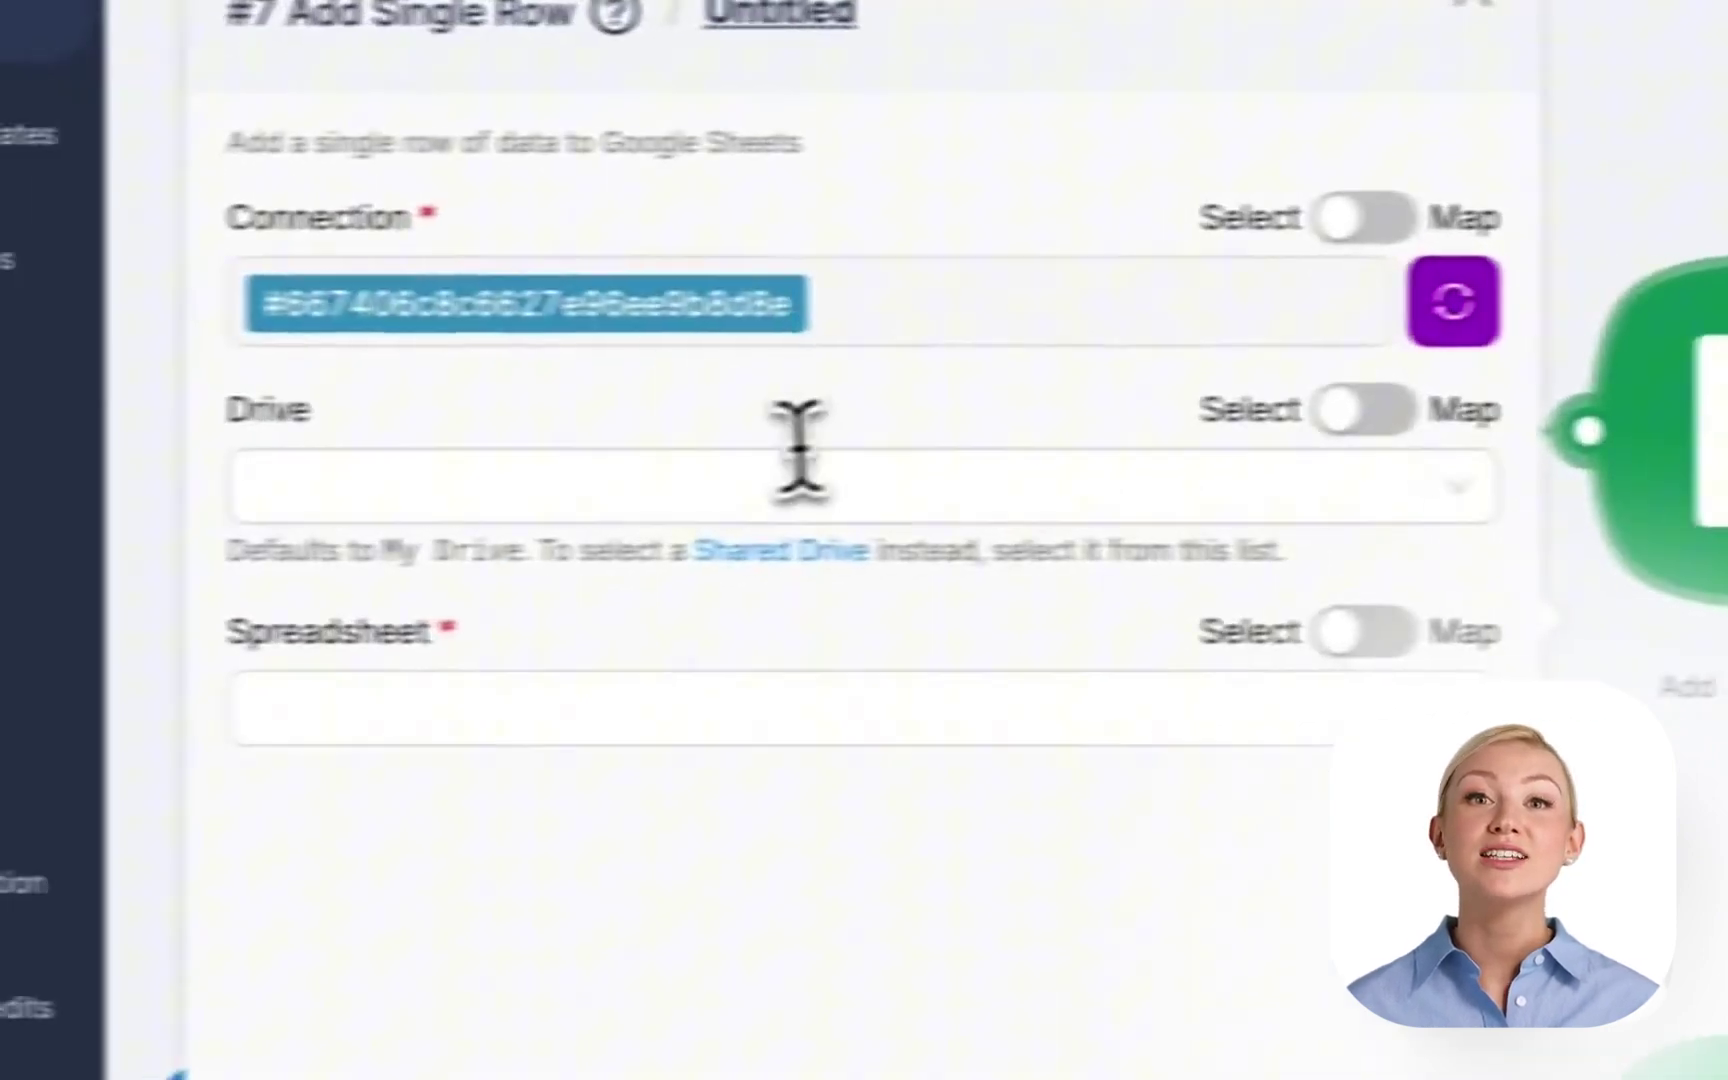
click(800, 475)
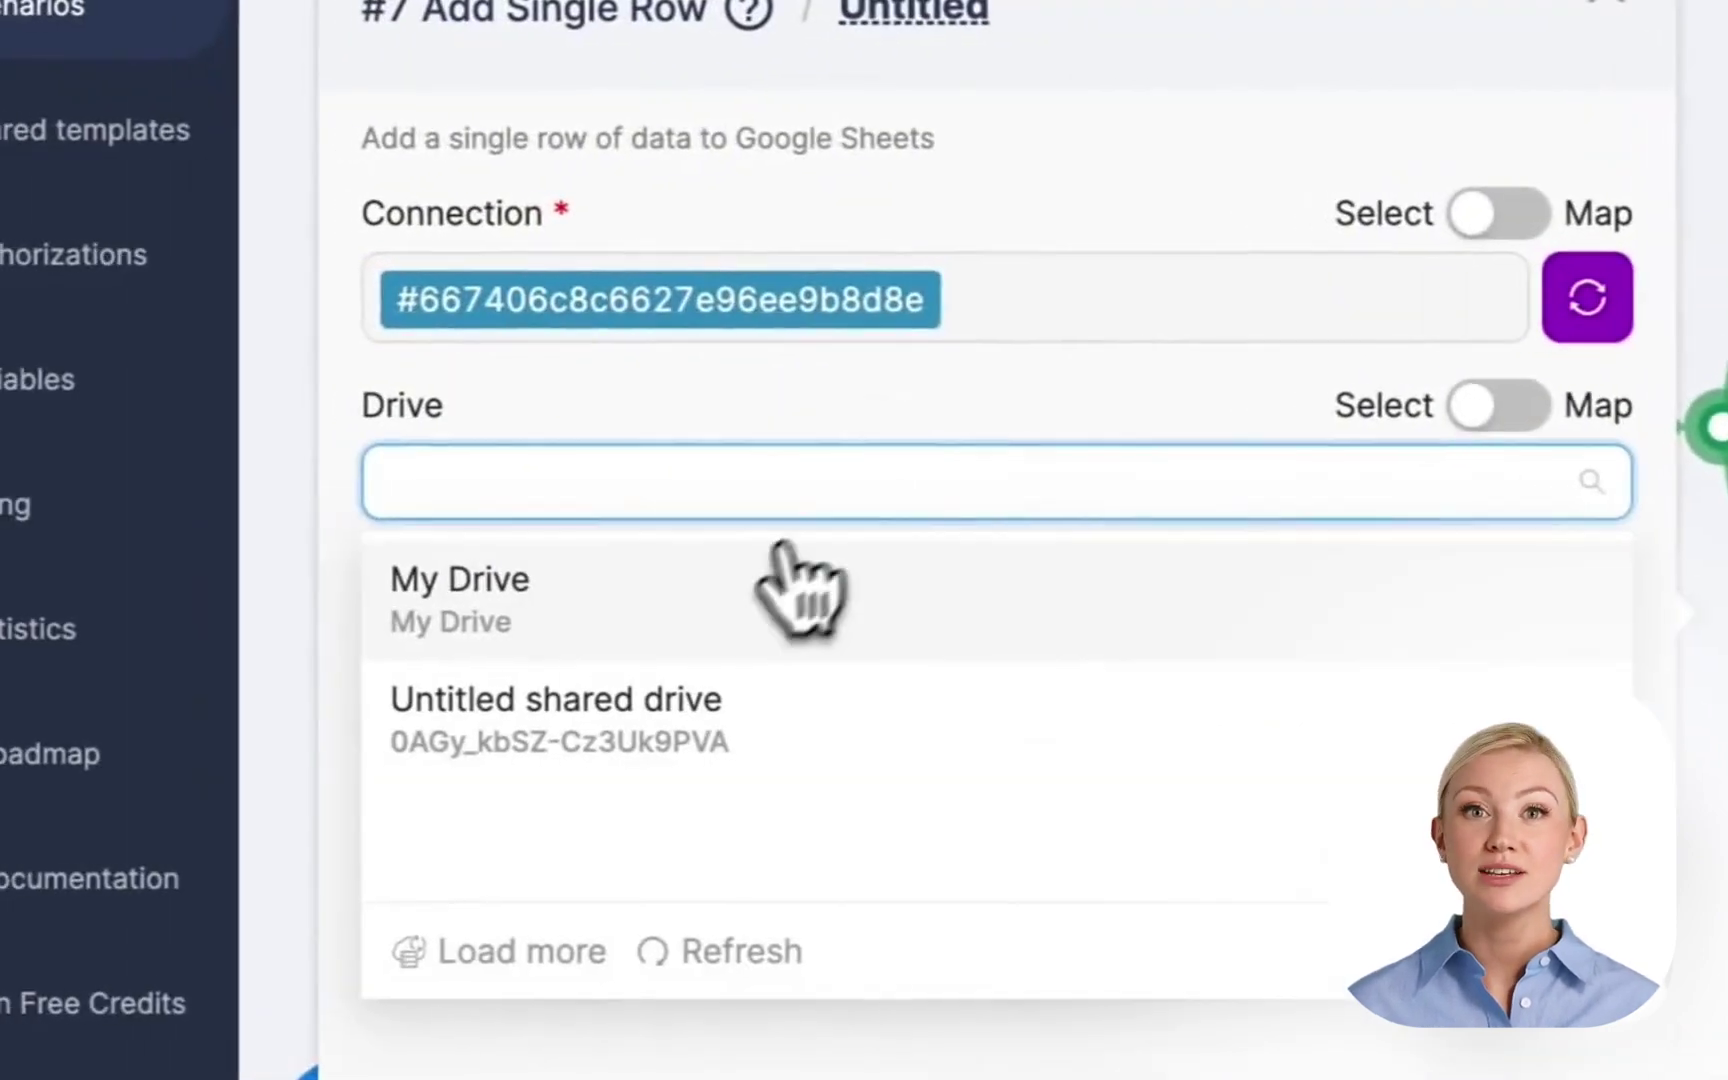
click(668, 586)
click(456, 712)
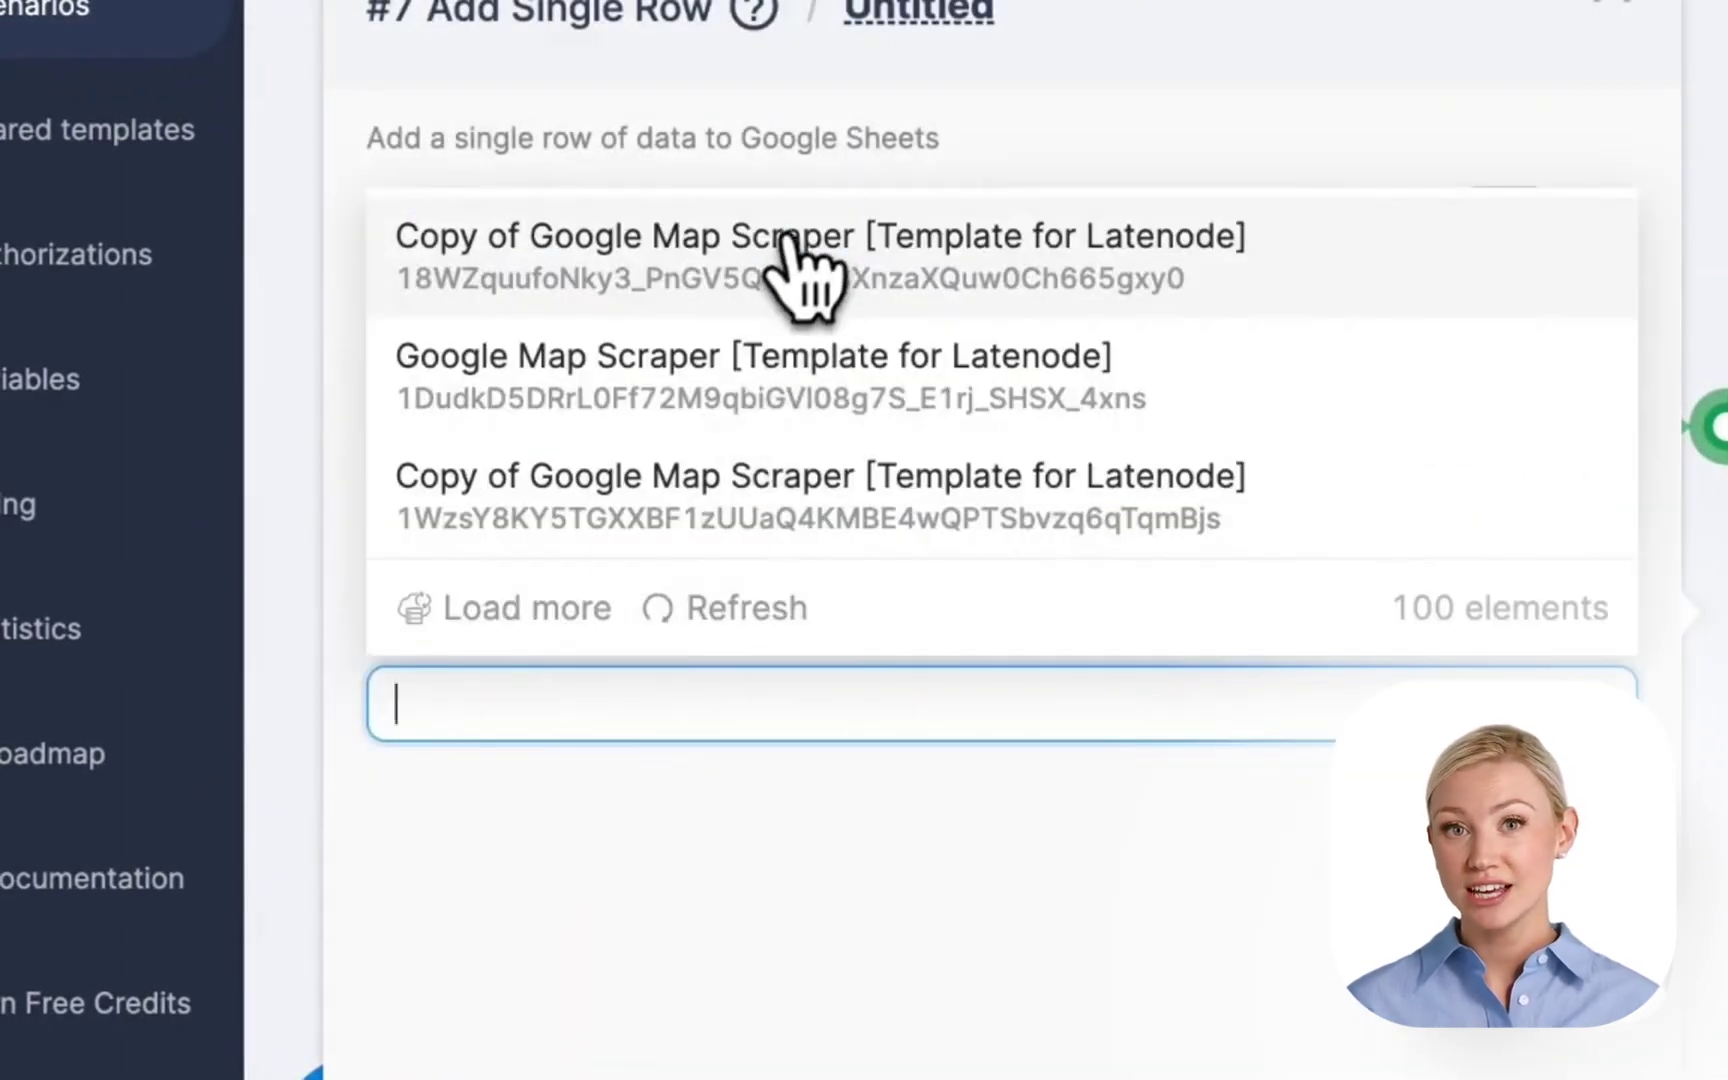
click(800, 265)
click(527, 878)
click(567, 588)
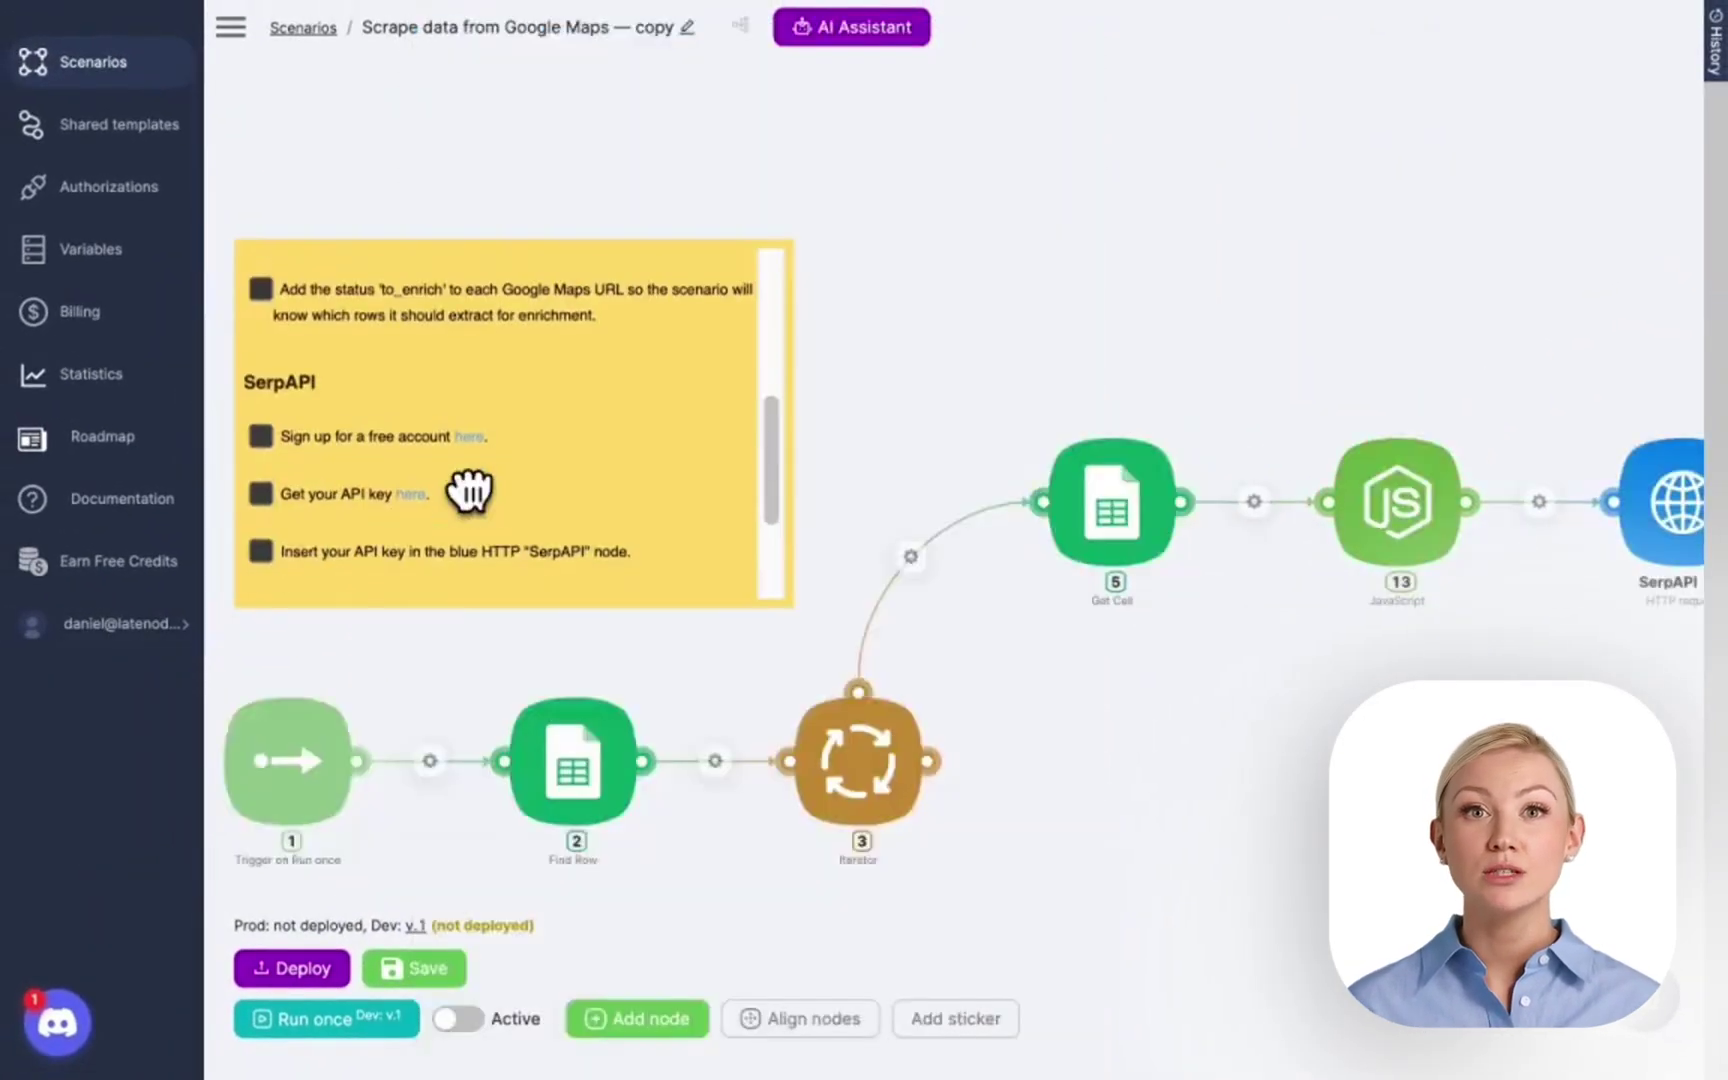
Paste the SerpApi key into the SerpAPI request's api_key value and save the draft.
scroll(470, 490, down, 1)
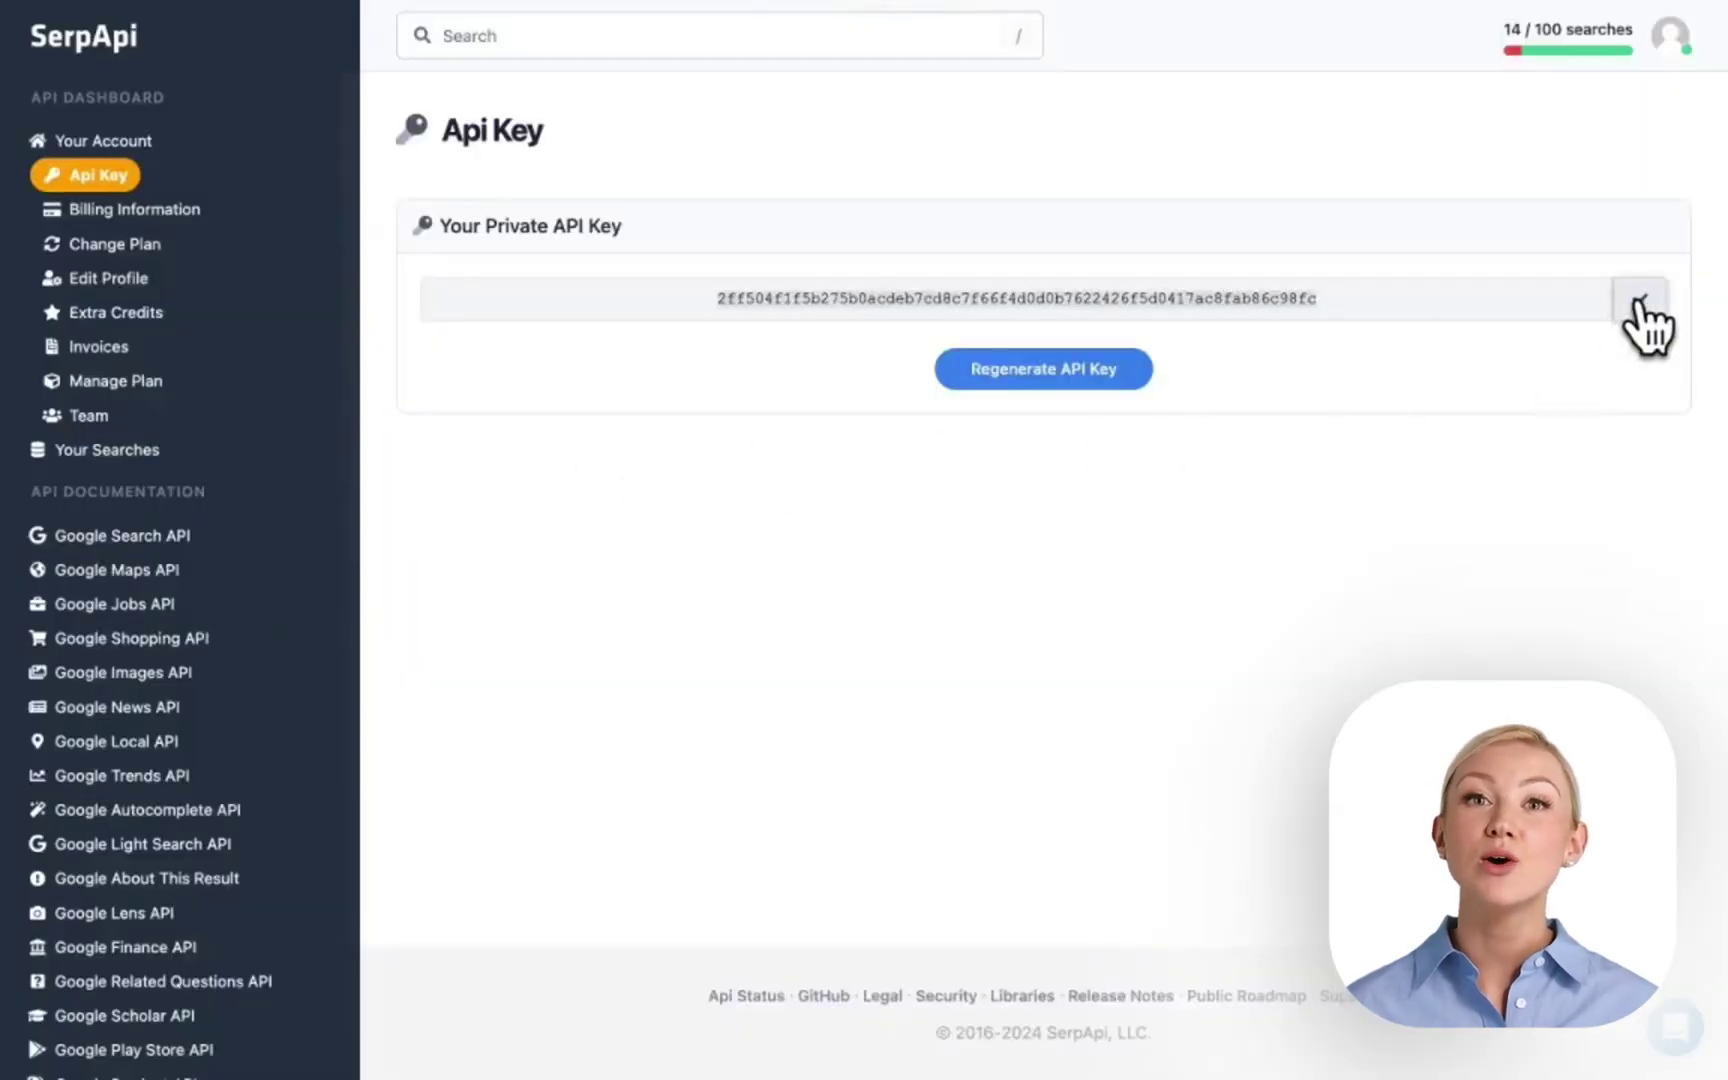
key(super+t)
key(Return)
drag(1666, 293, 1138, 309)
click(1140, 475)
click(842, 662)
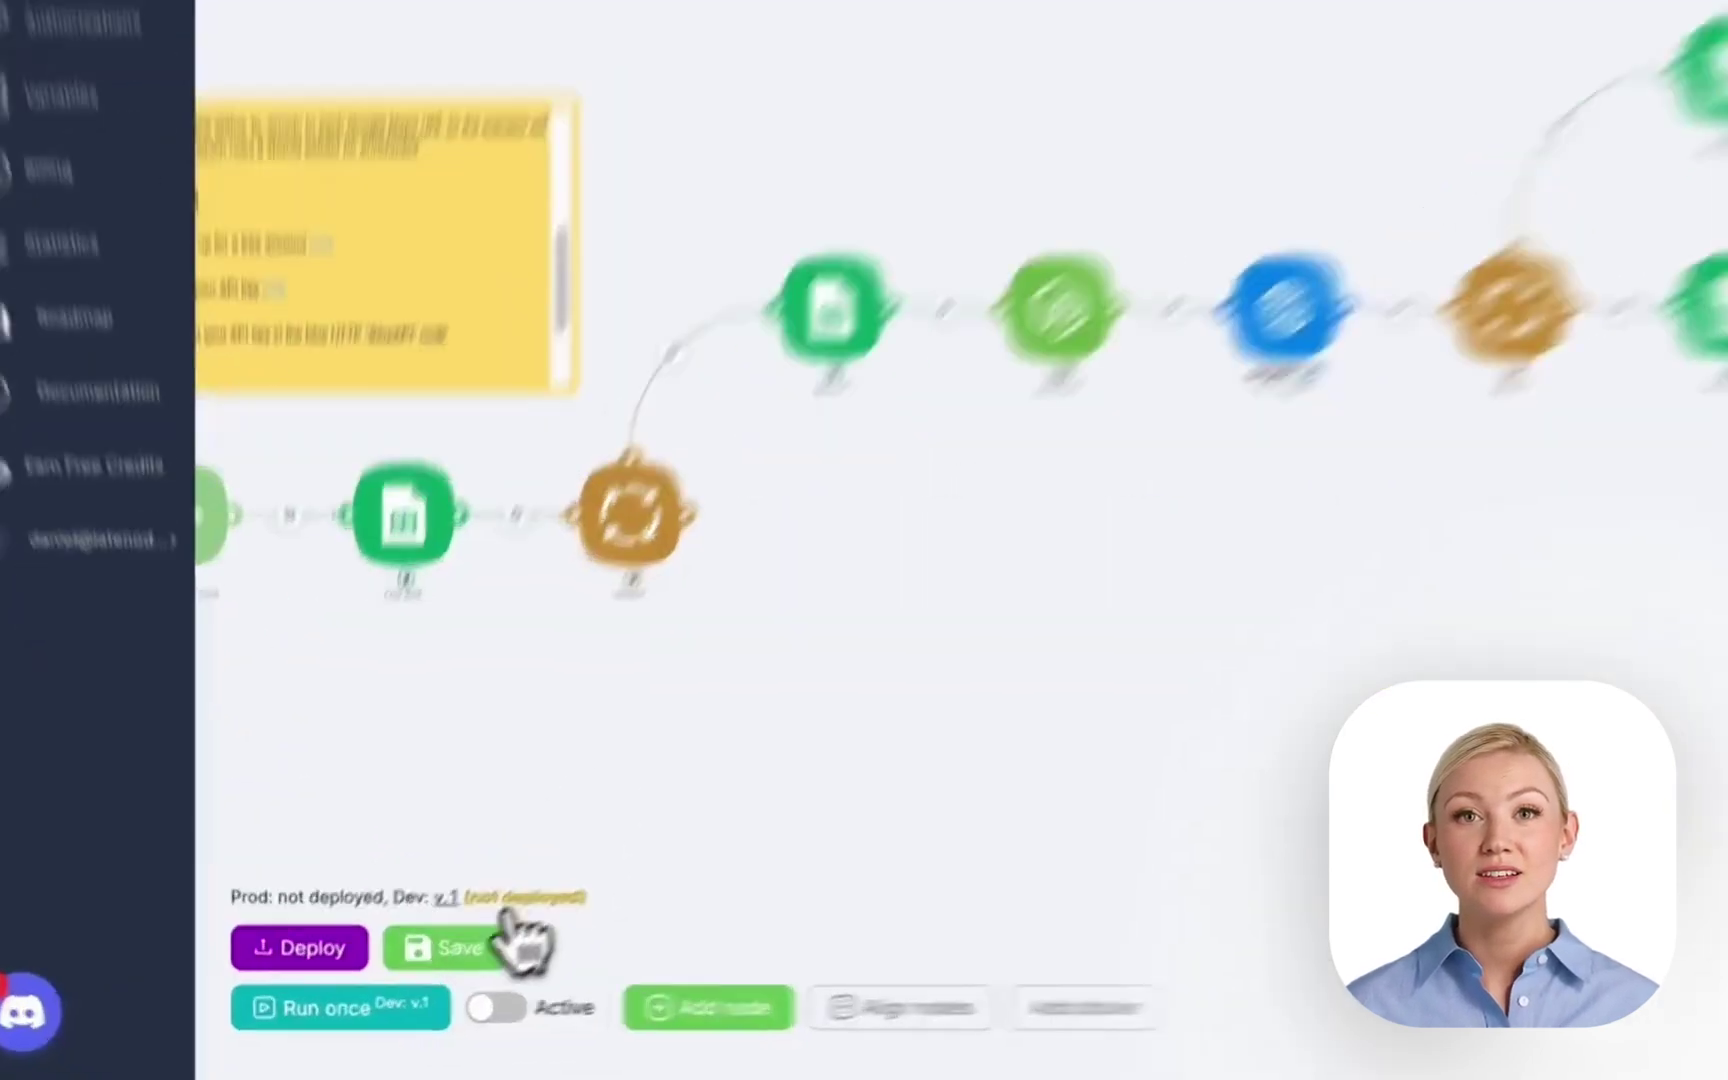
click(440, 968)
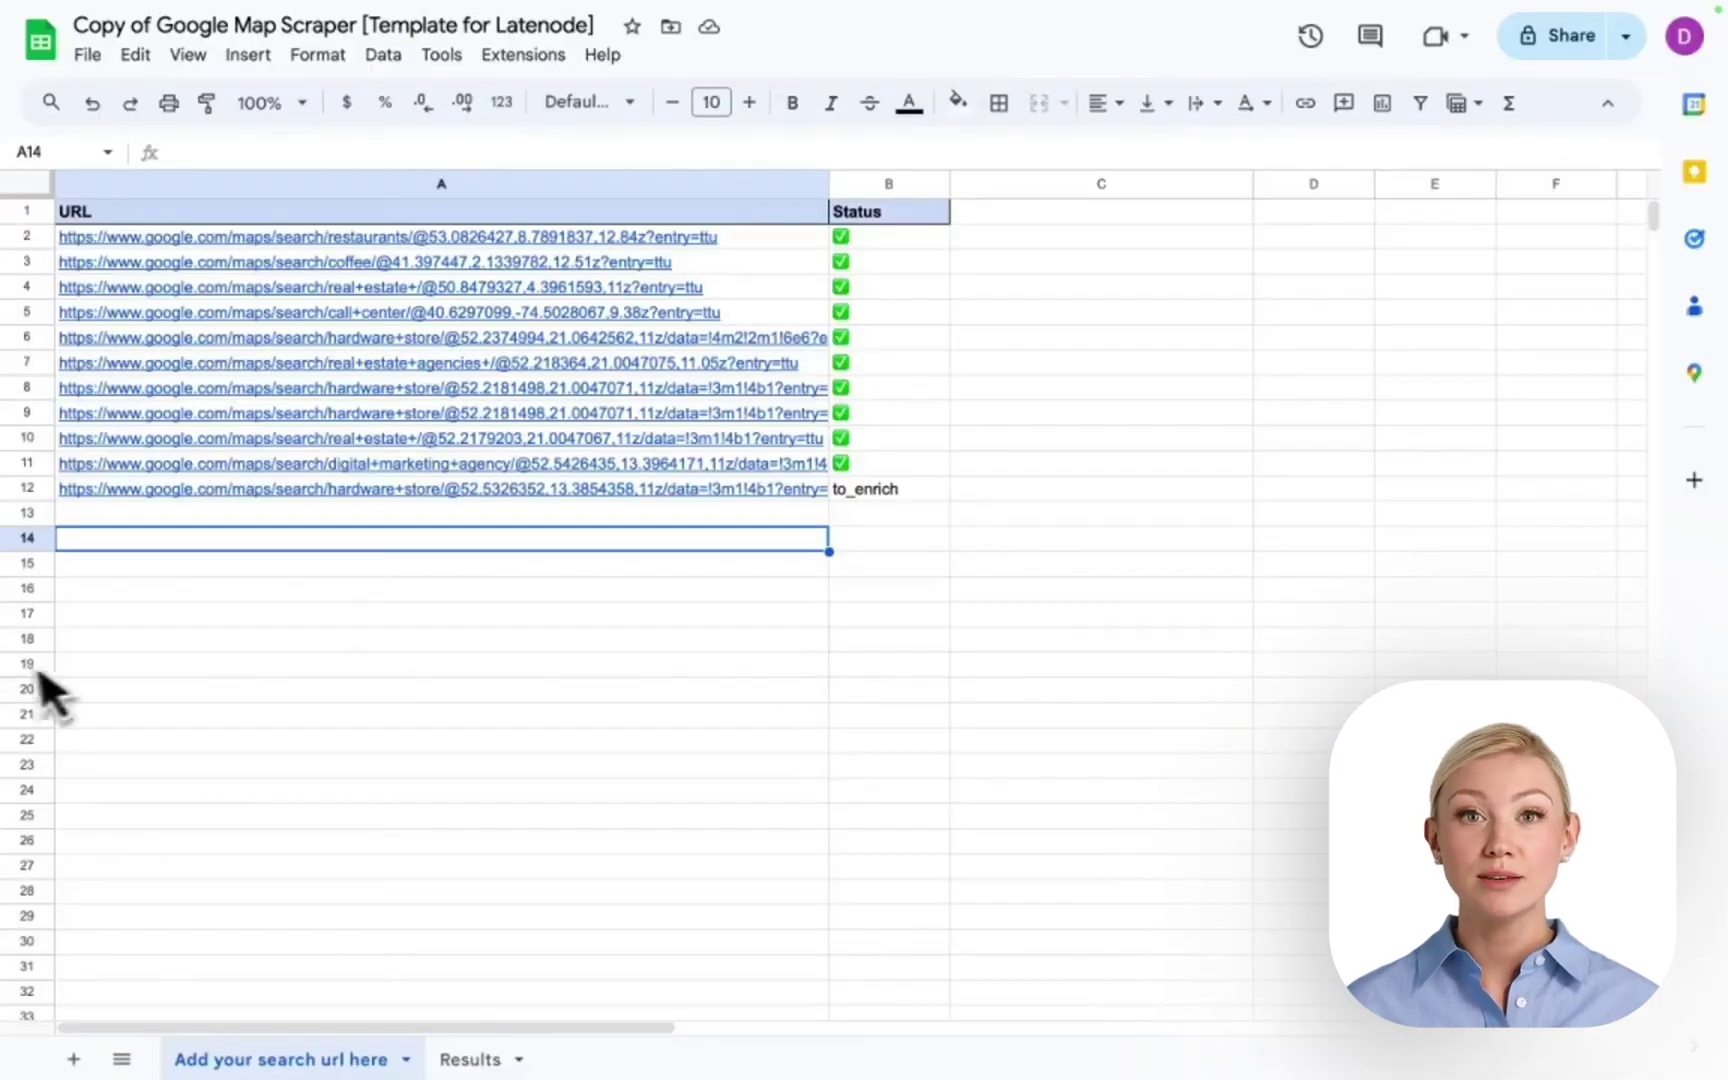
Search Google Maps for 'digital marketing agency' around Berlin and copy the results URL.
mouse_move(9, 662)
click(59, 606)
scroll(698, 451, up, 5)
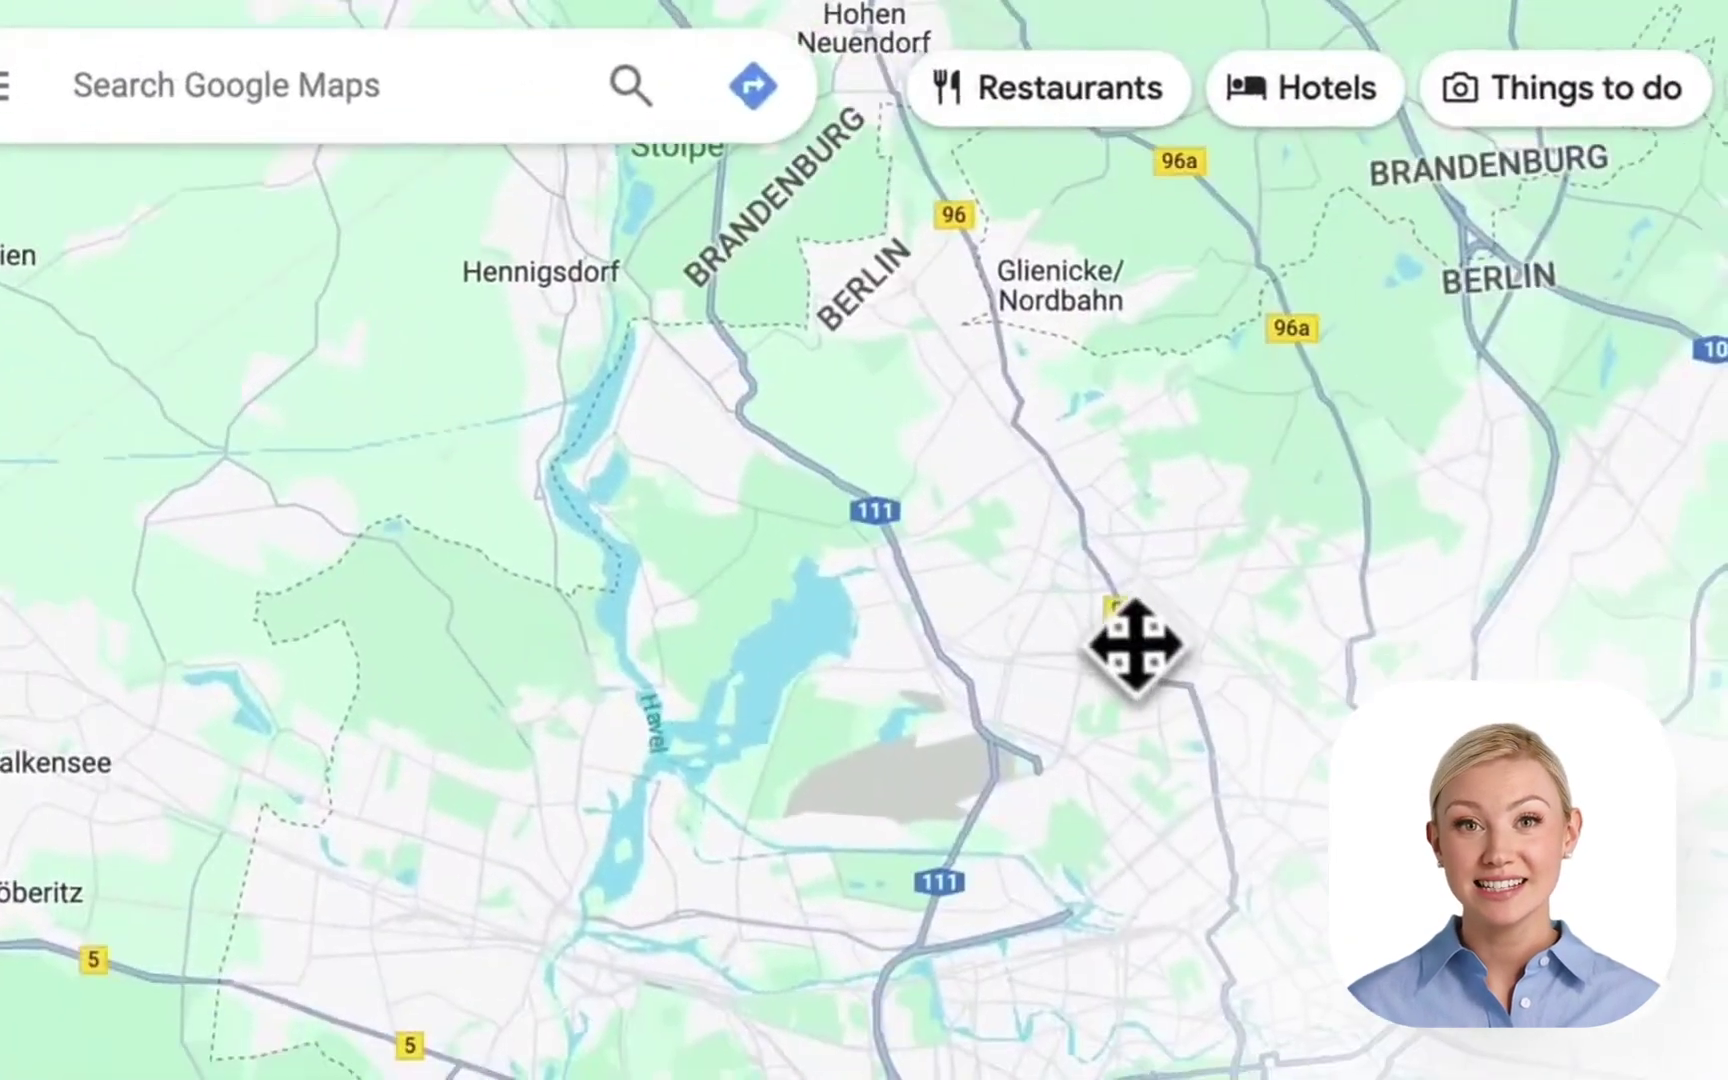
click(391, 85)
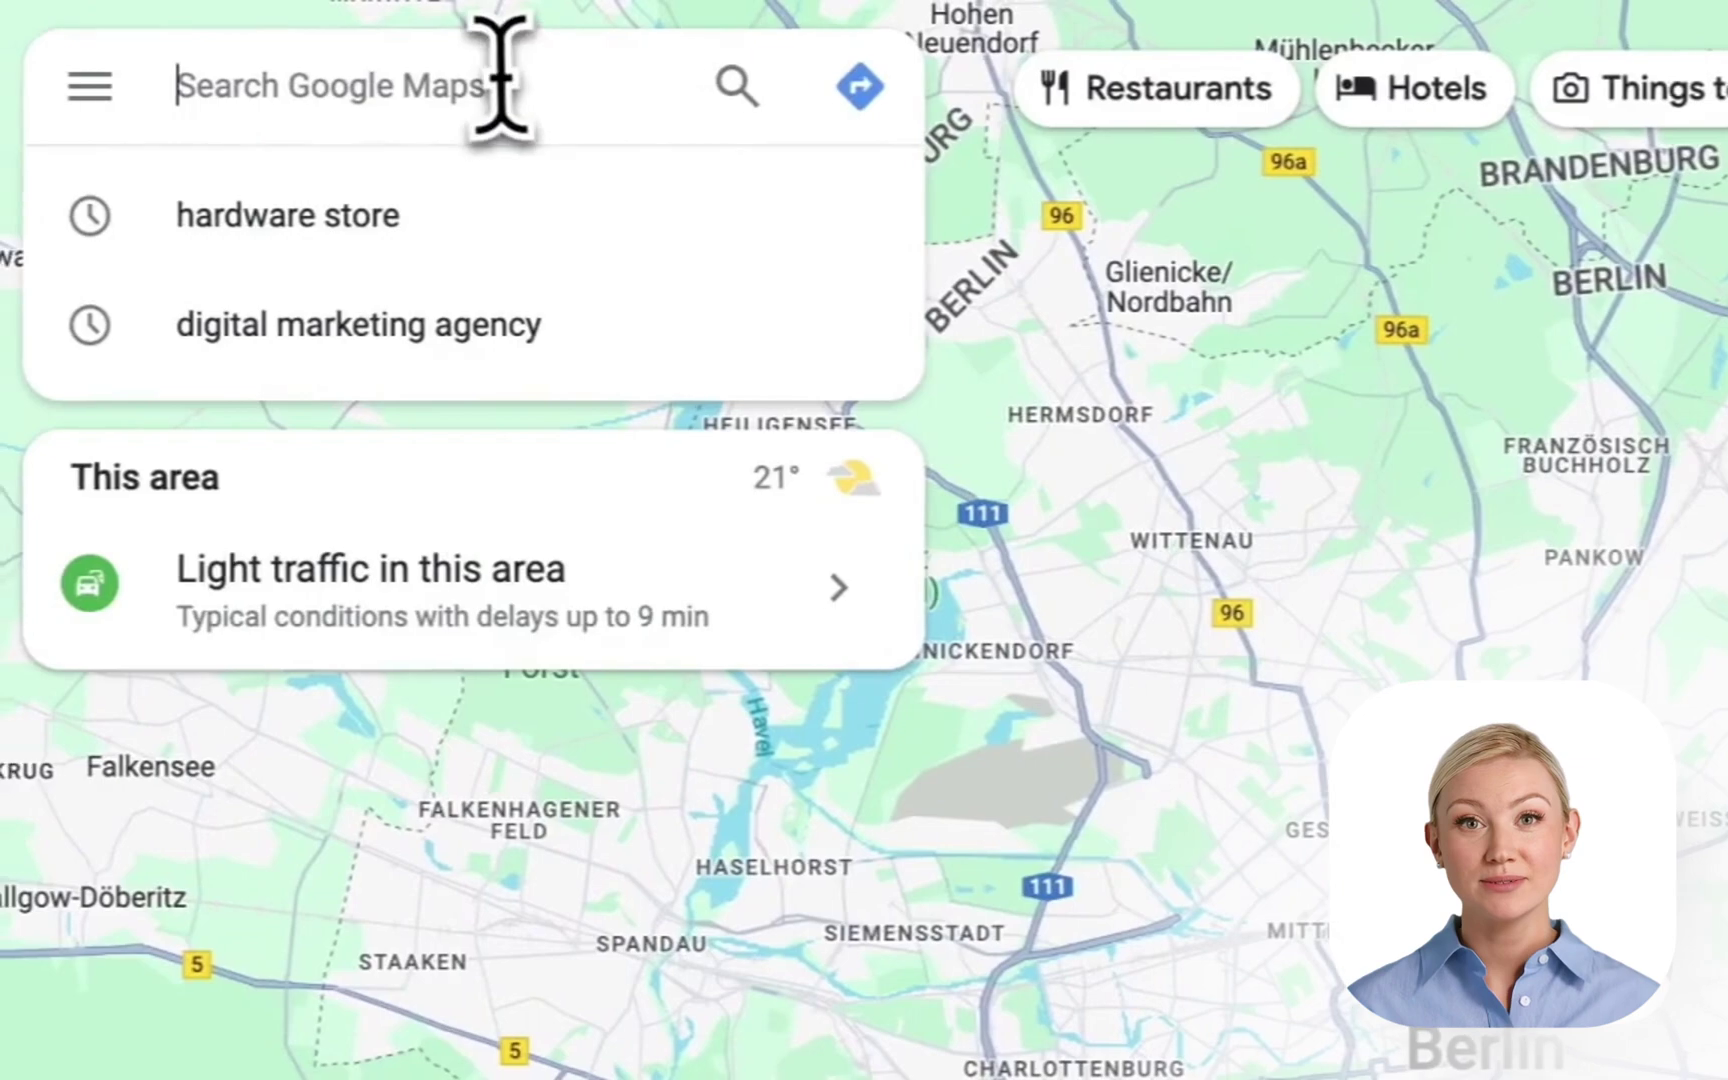
text(digital marketing agency)
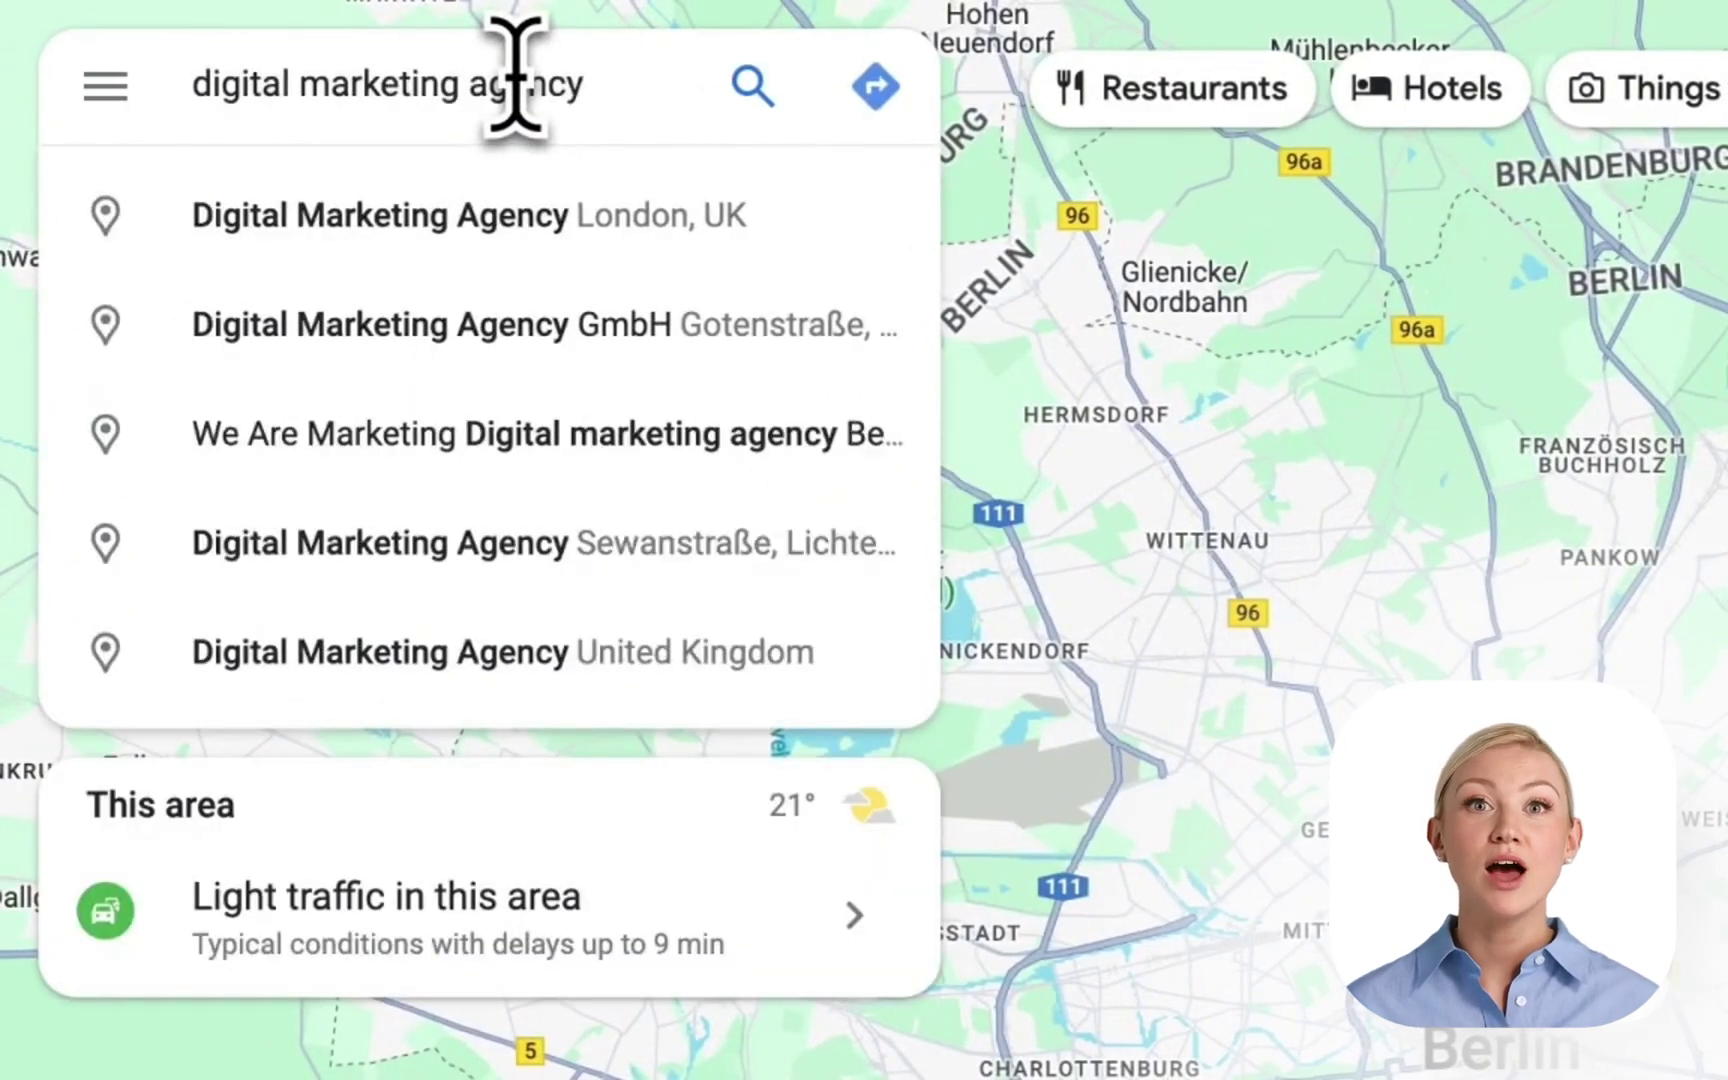
key(Return)
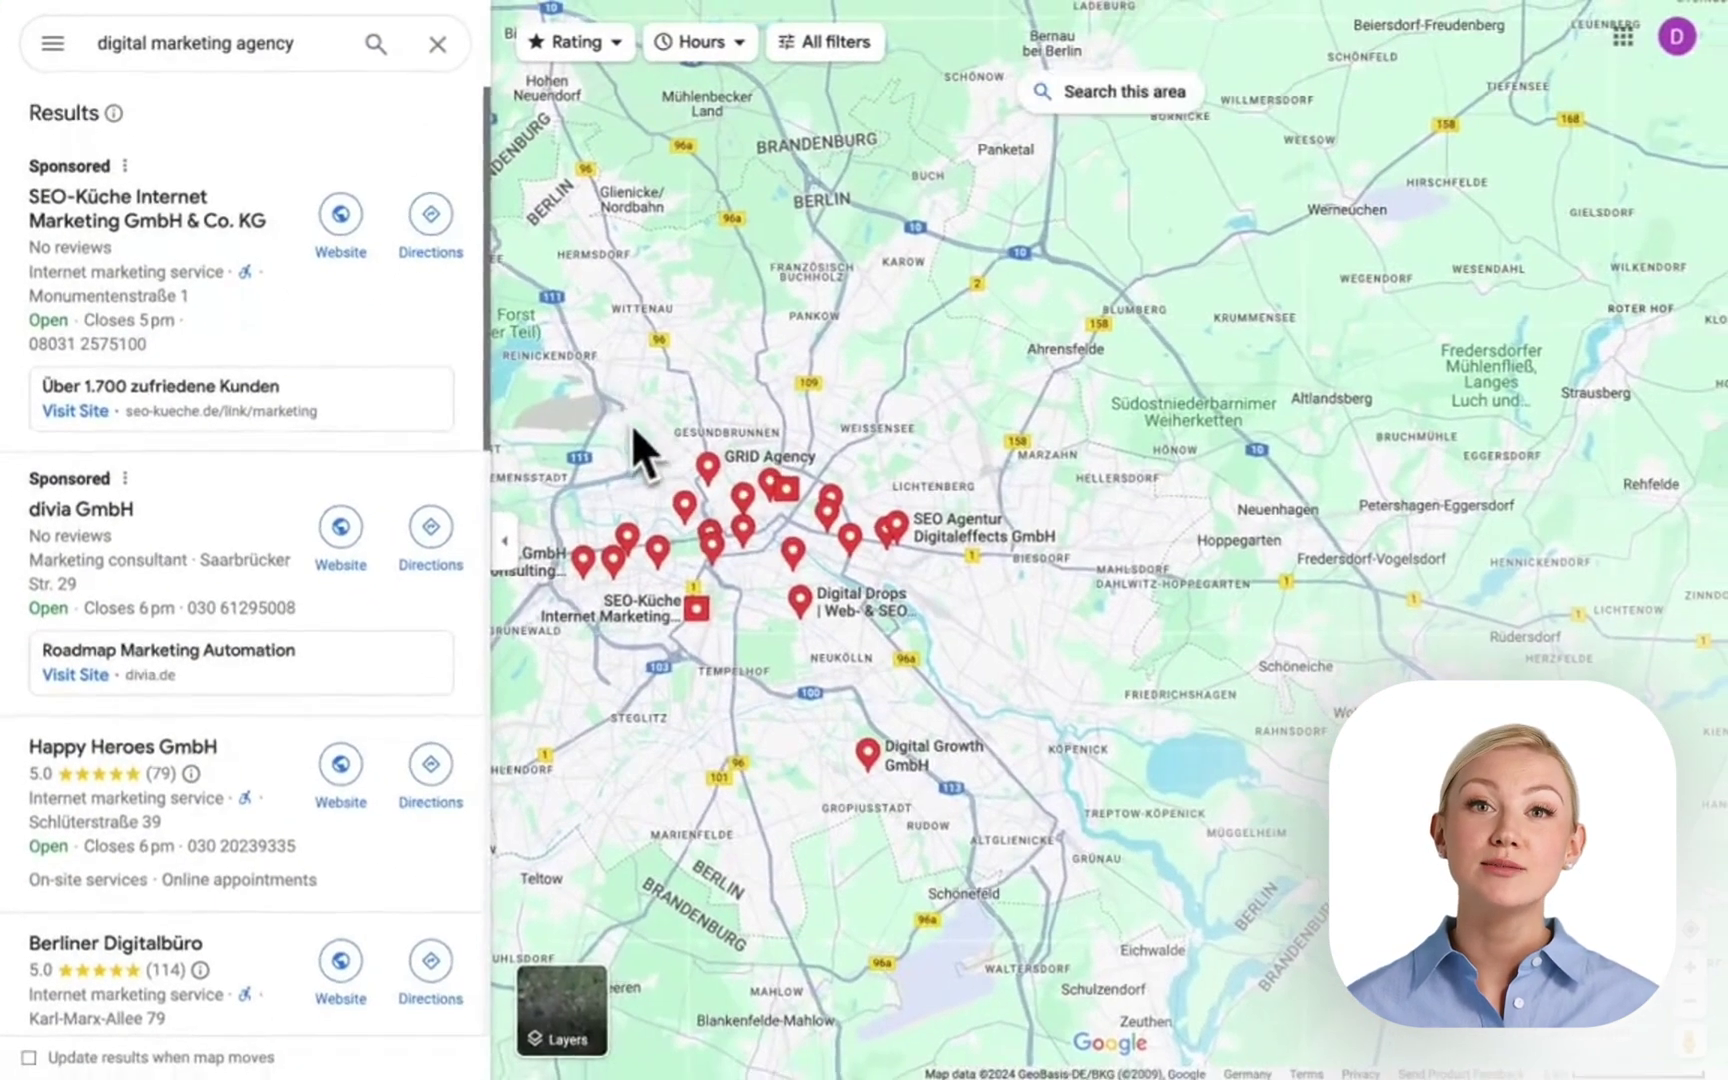
mouse_move(75, 140)
click(130, 130)
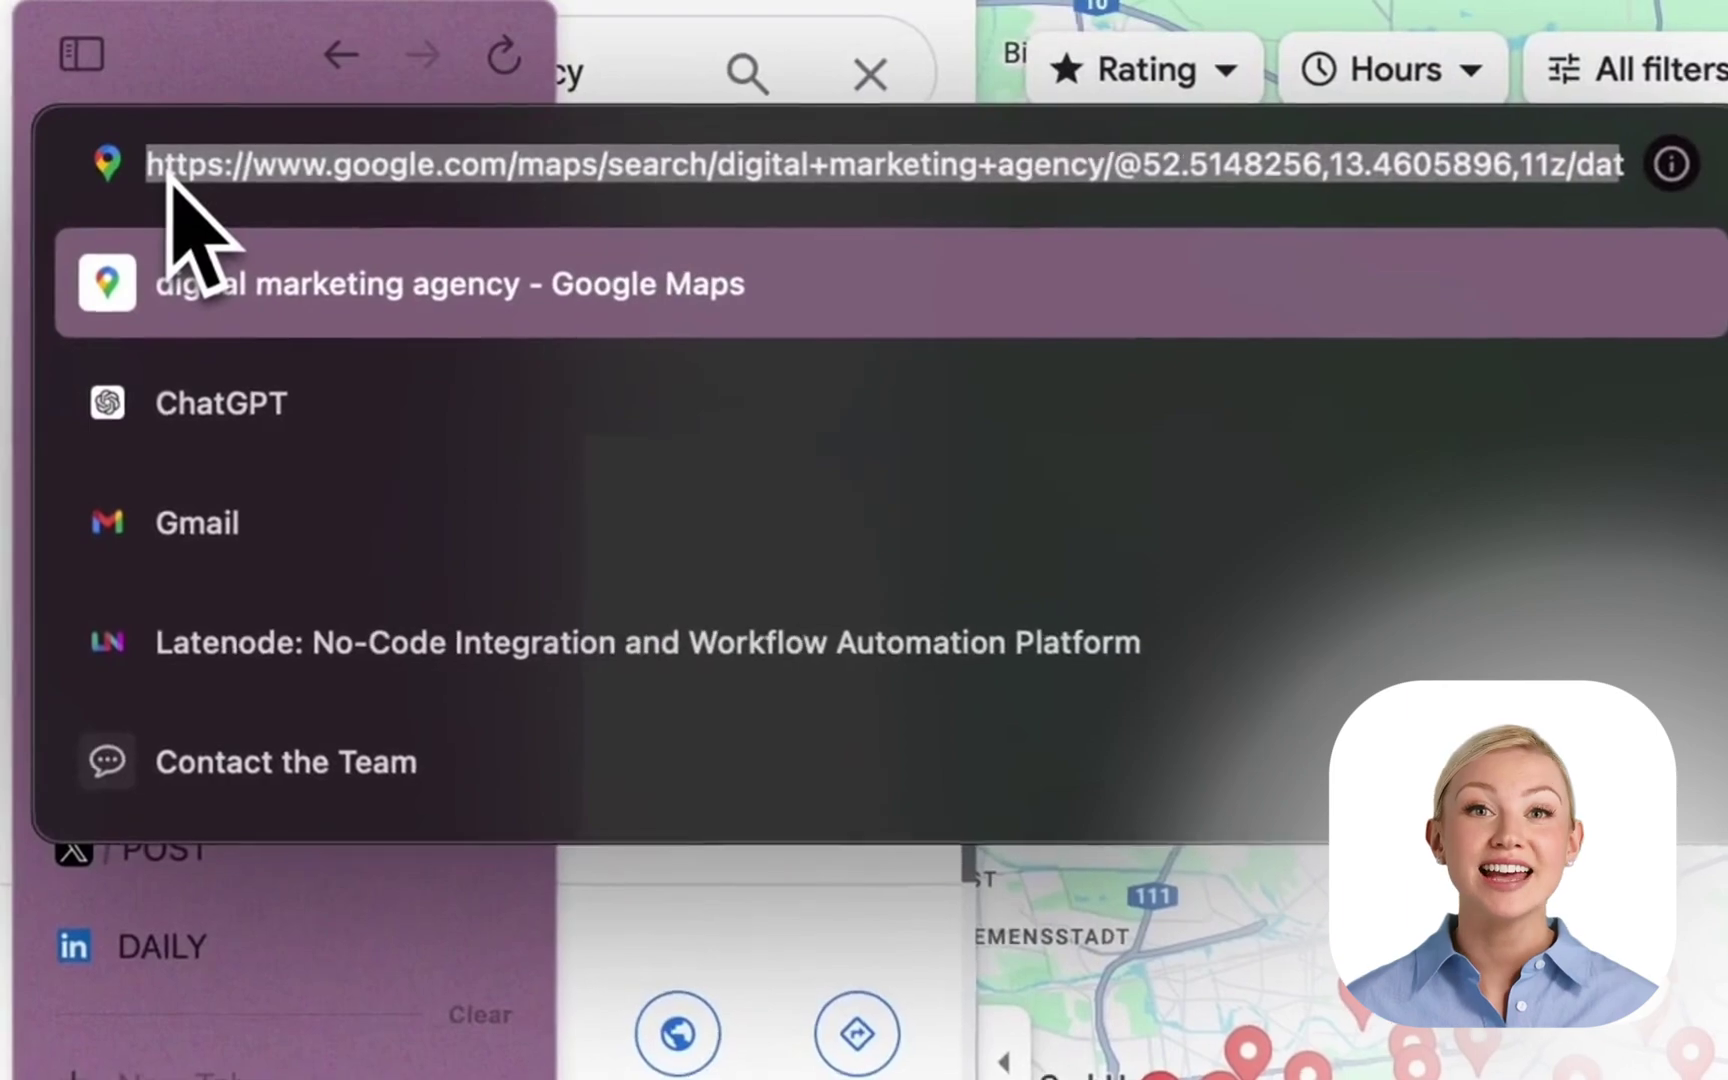
Paste the search URL into A13 and mark B13 as to_enrich.
click(250, 1075)
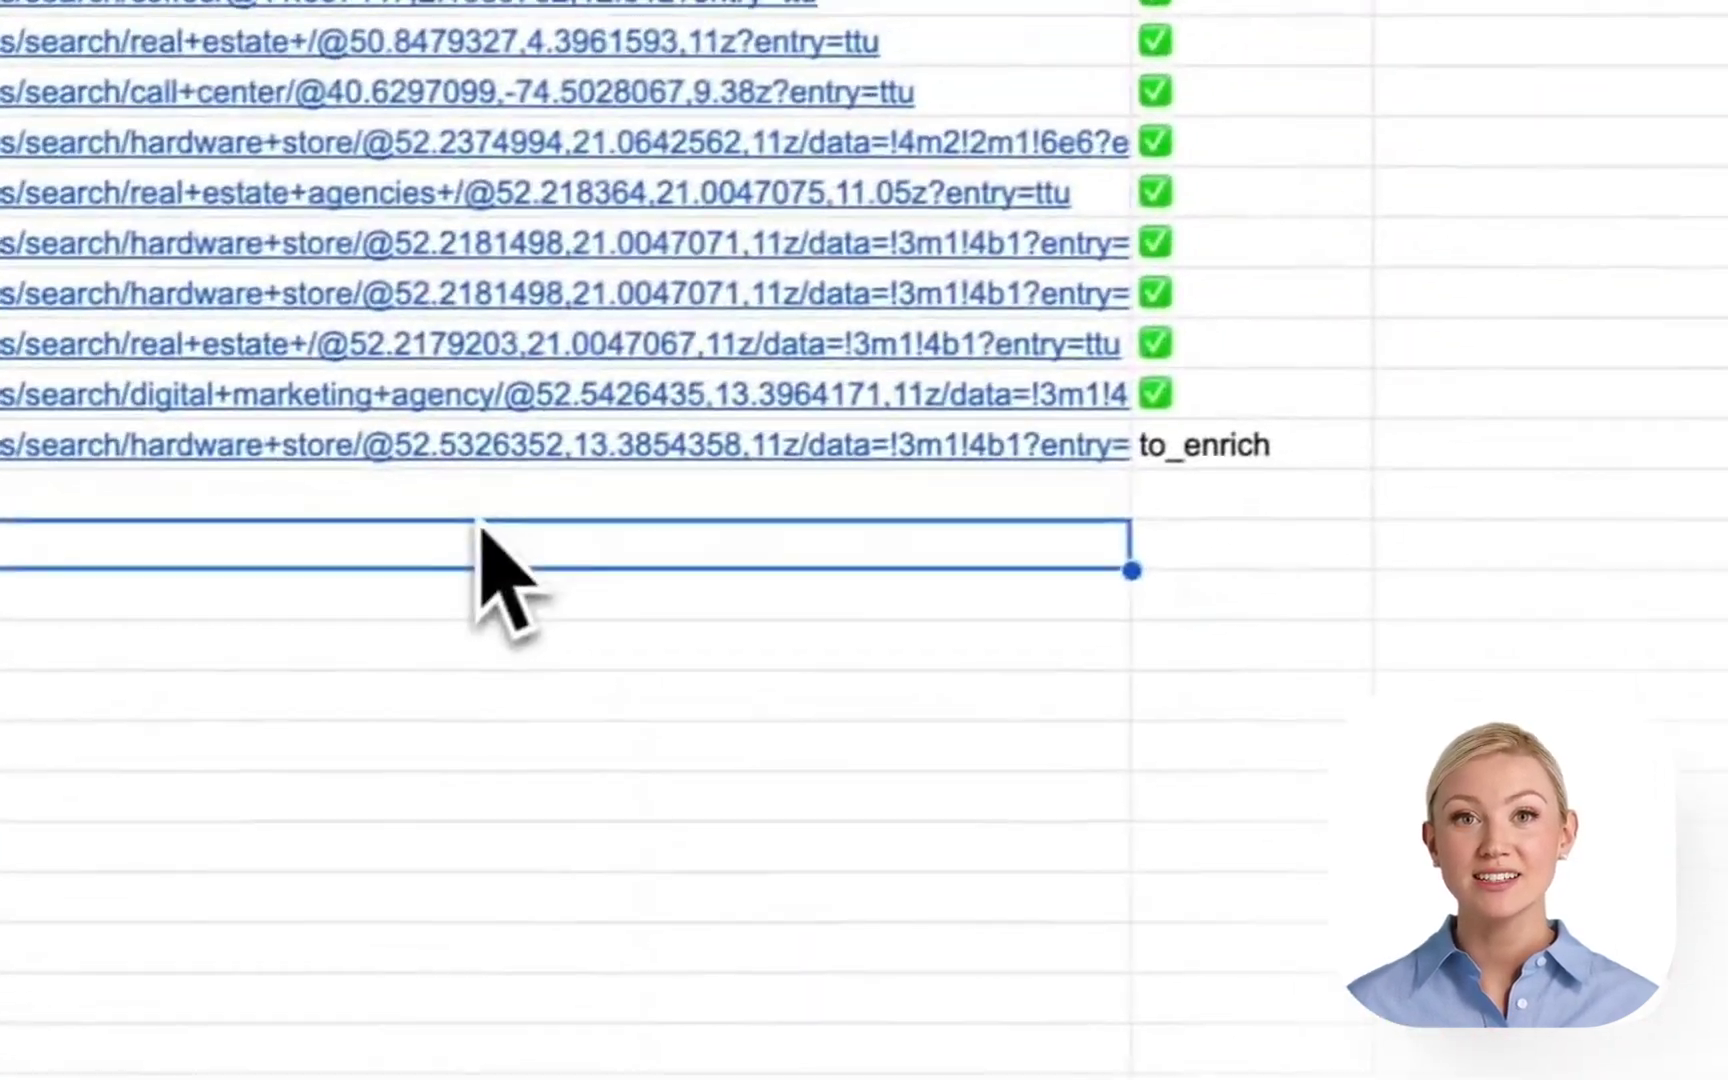
click(478, 512)
key(ctrl+v)
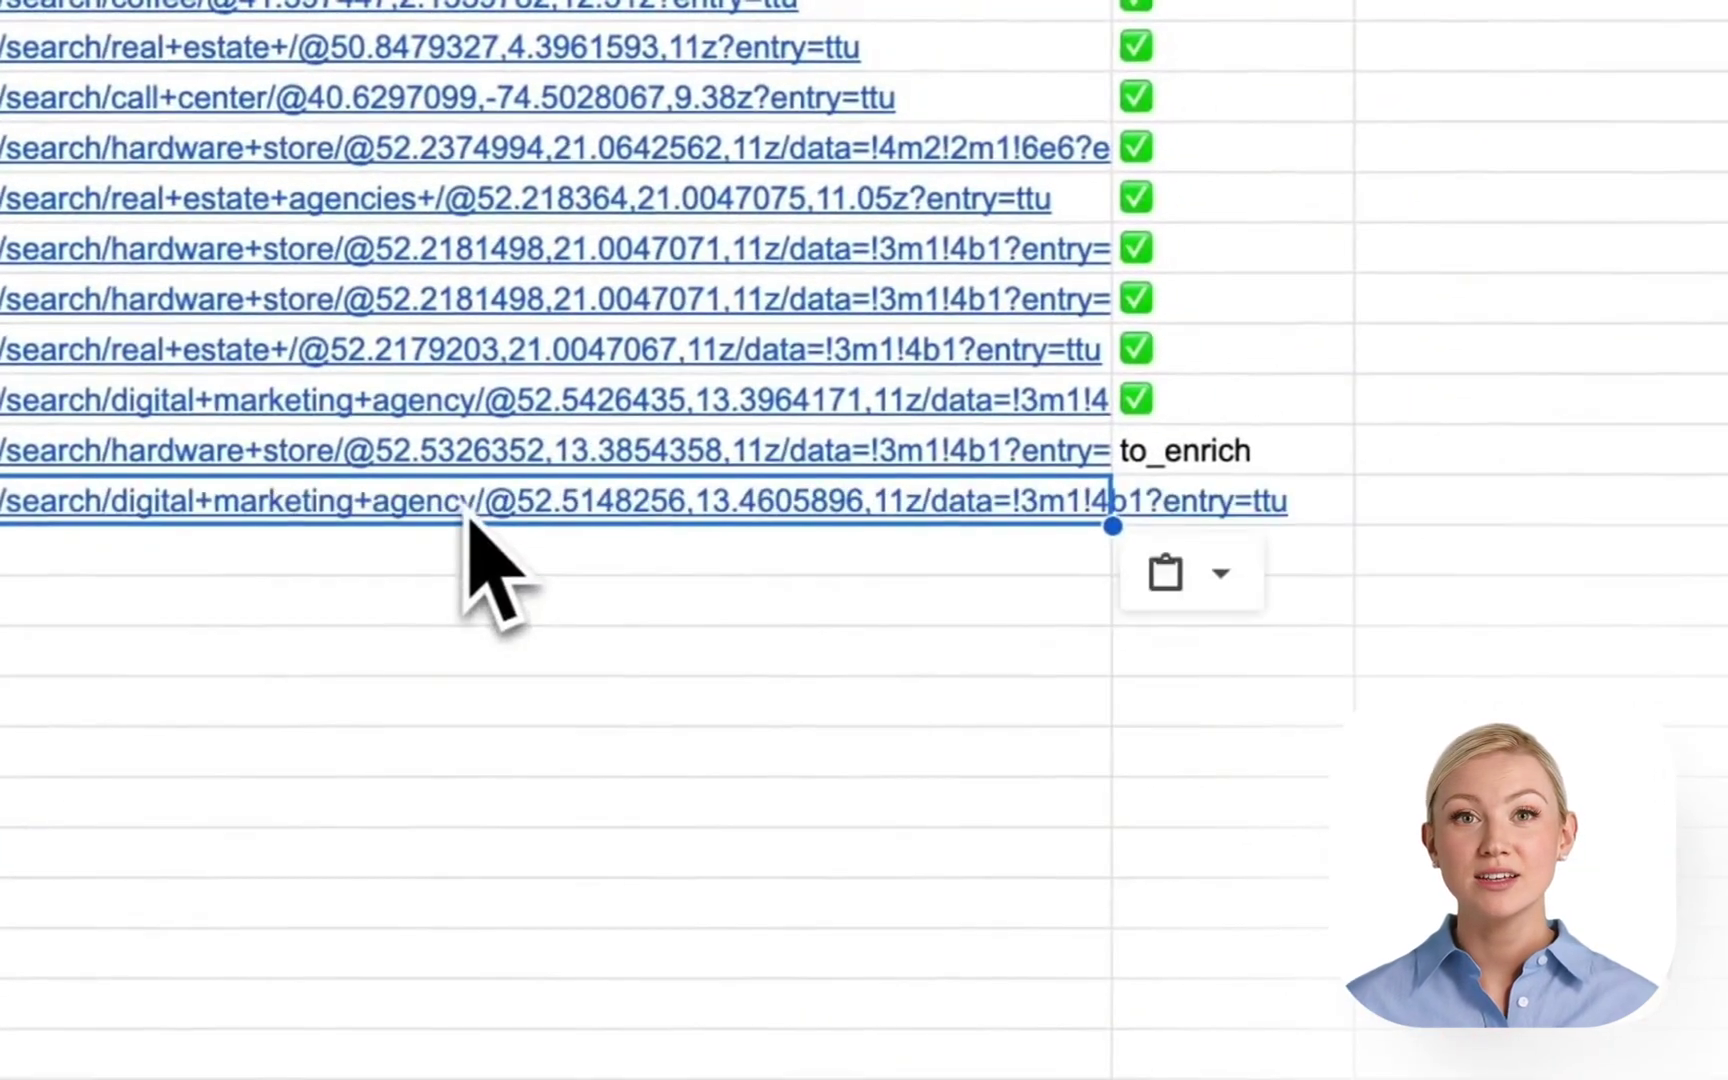
click(1262, 462)
key(ctrl+c)
click(1355, 505)
key(ctrl+v)
click(782, 548)
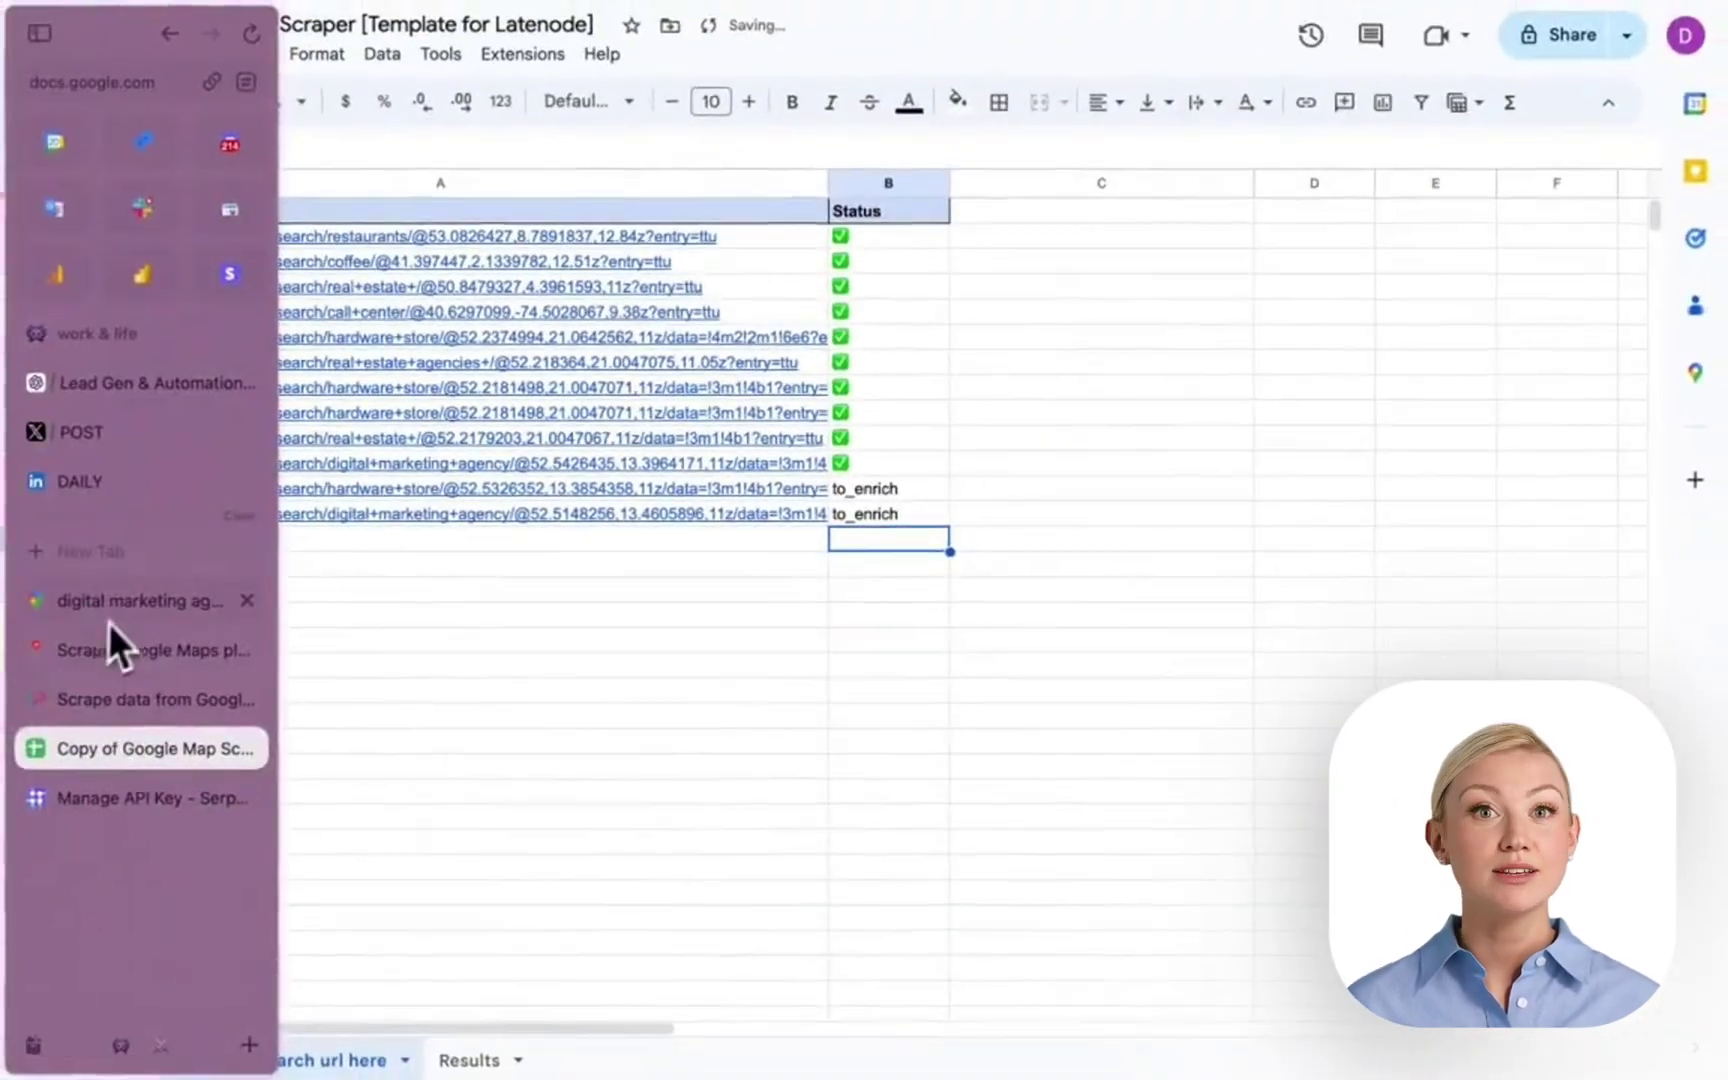
click(150, 610)
click(436, 44)
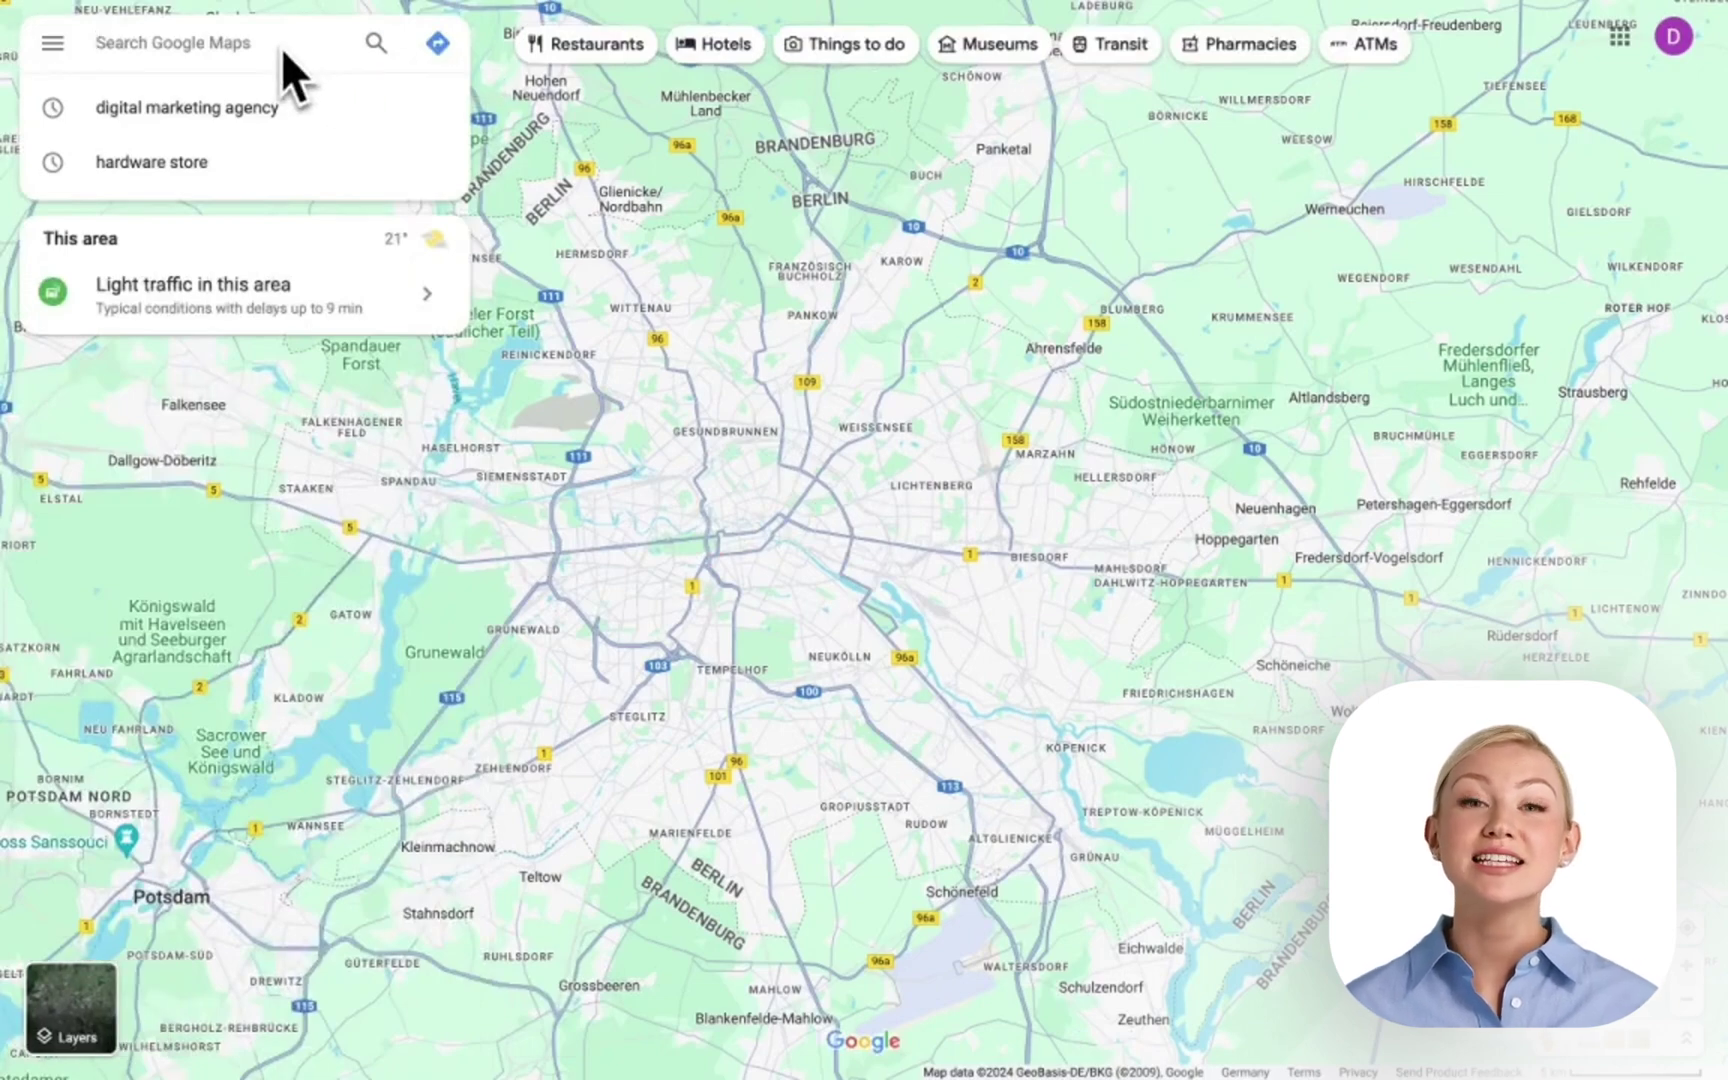
Search Google Maps for 'call center' and copy the results URL.
text(call center)
key(Return)
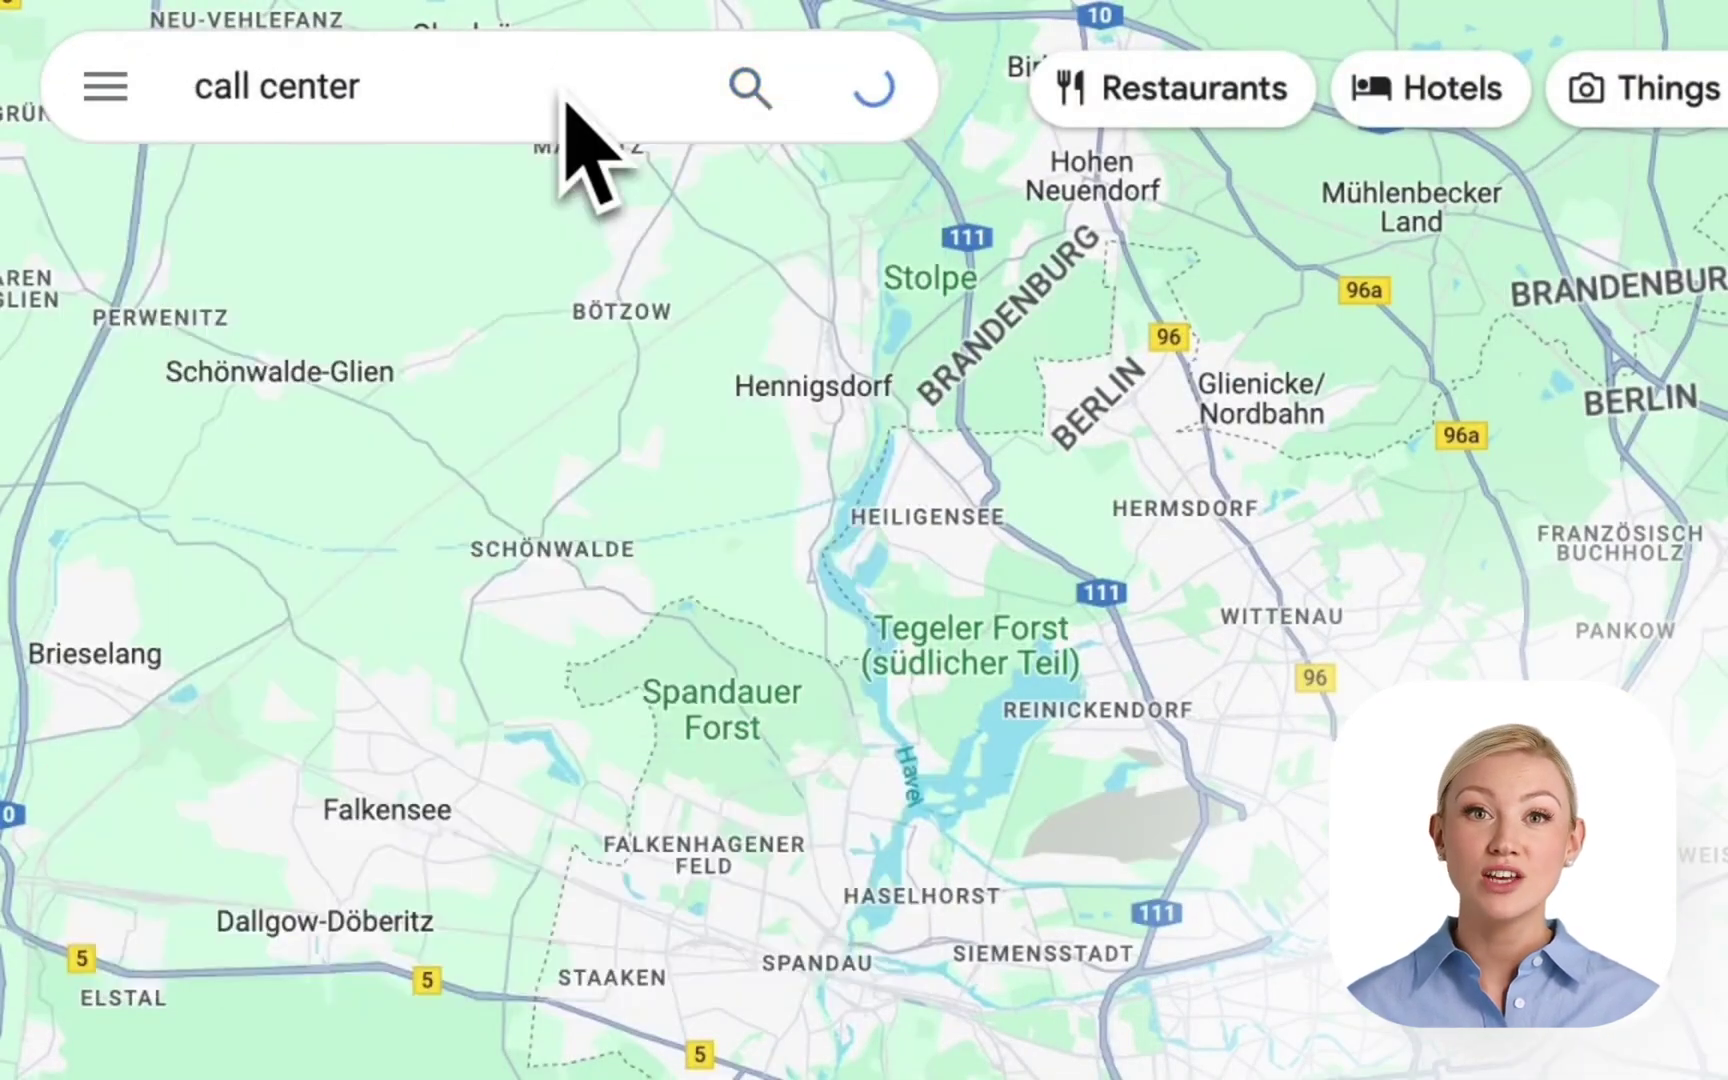
mouse_move(22, 200)
click(150, 160)
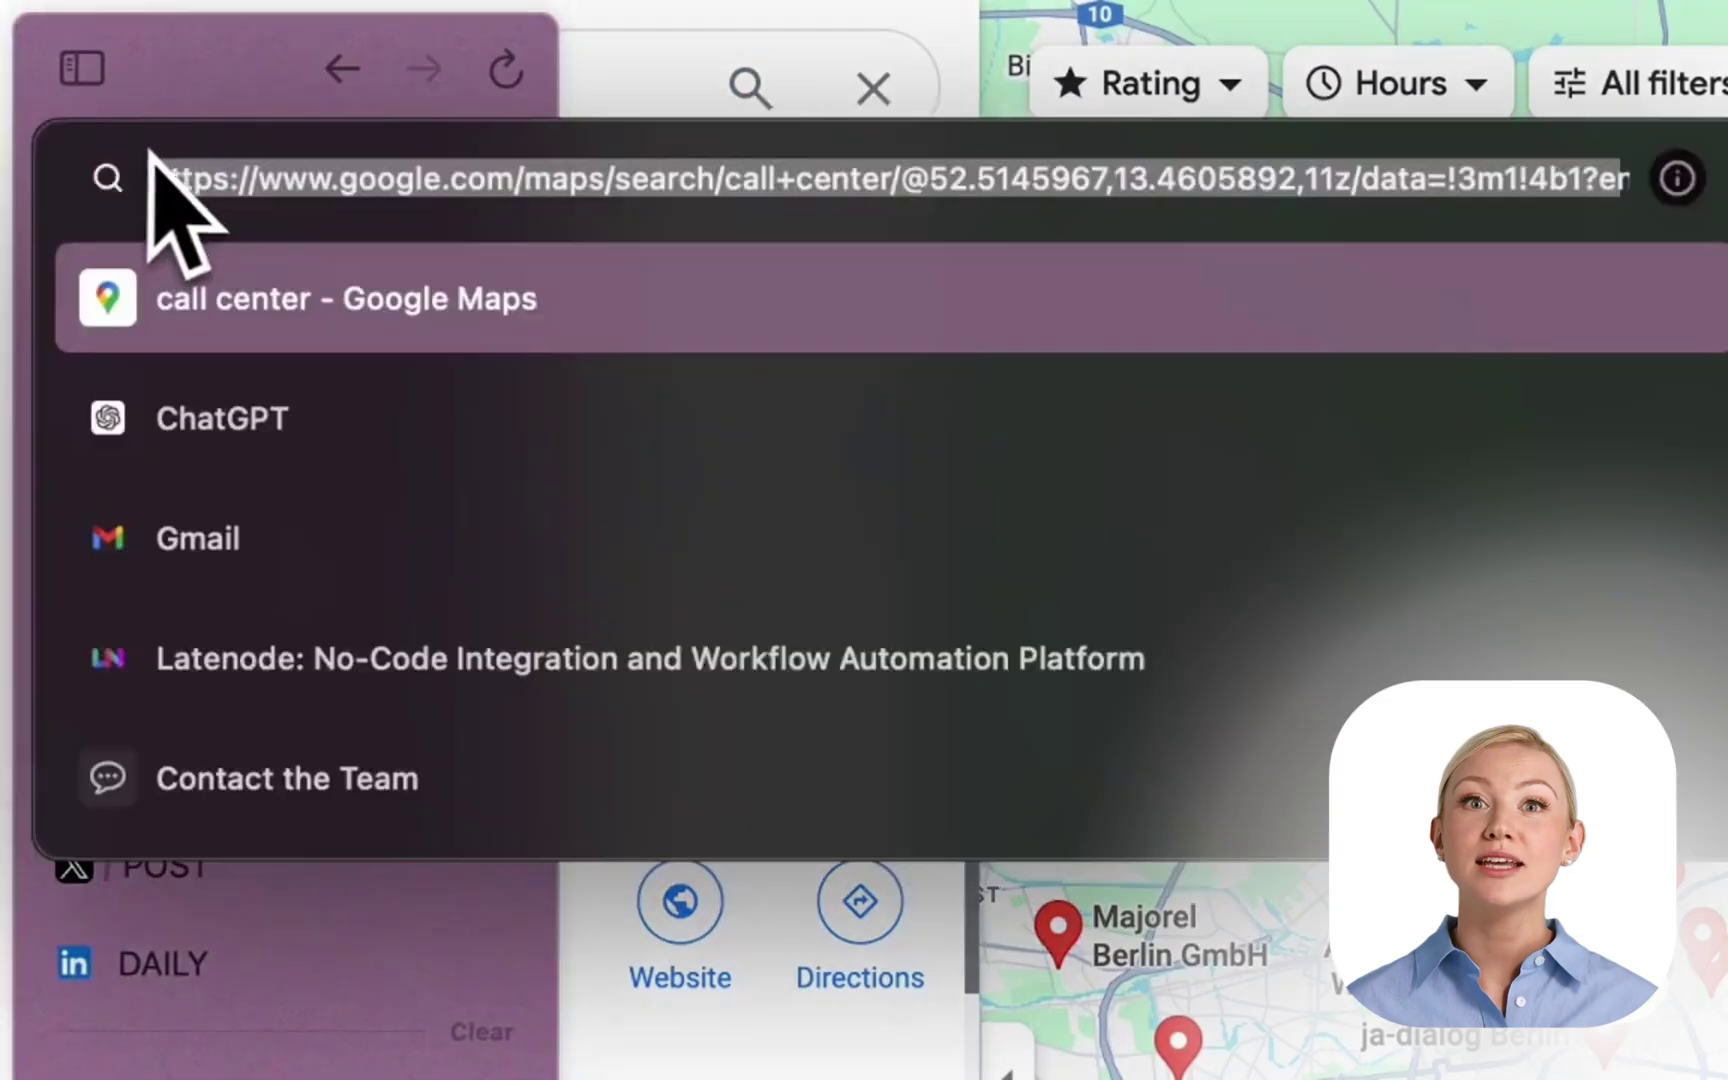
key(Escape)
Paste the call center URL into A14 and mark B14 as to_enrich.
key(cmd+t)
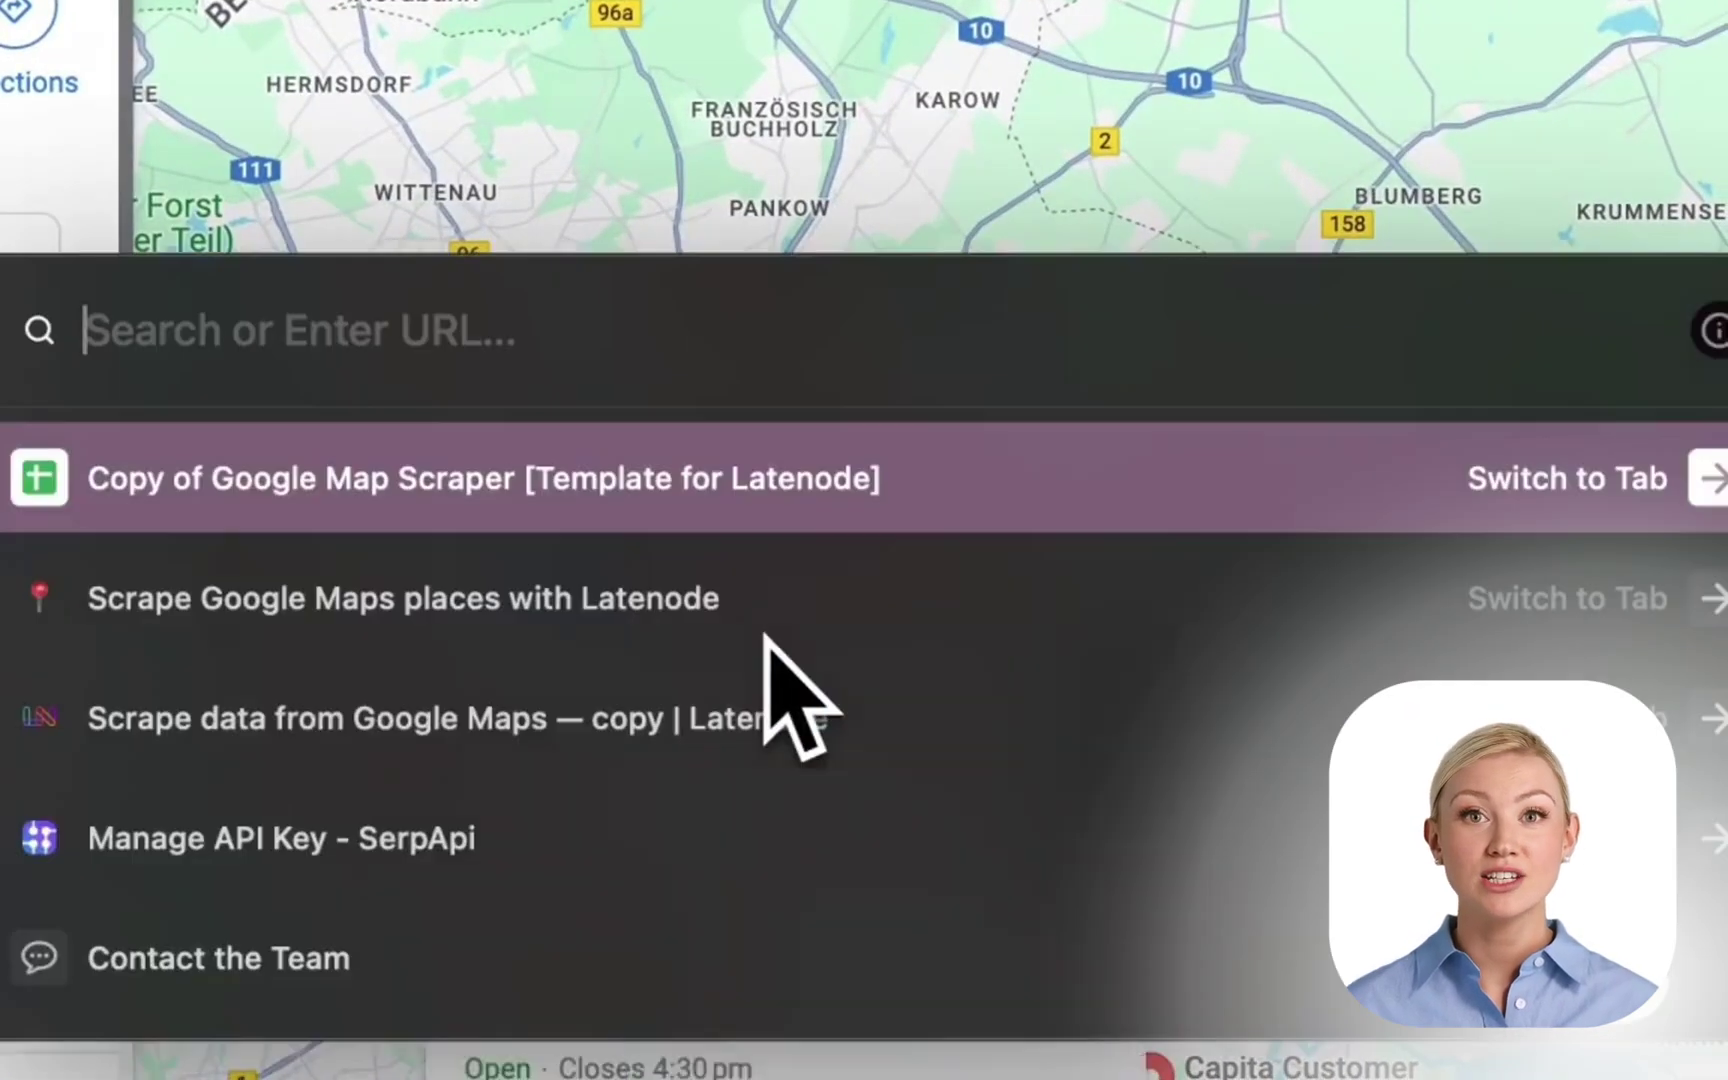
key(Return)
click(775, 655)
key(super+v)
click(937, 607)
key(super+c)
click(935, 656)
key(super+v)
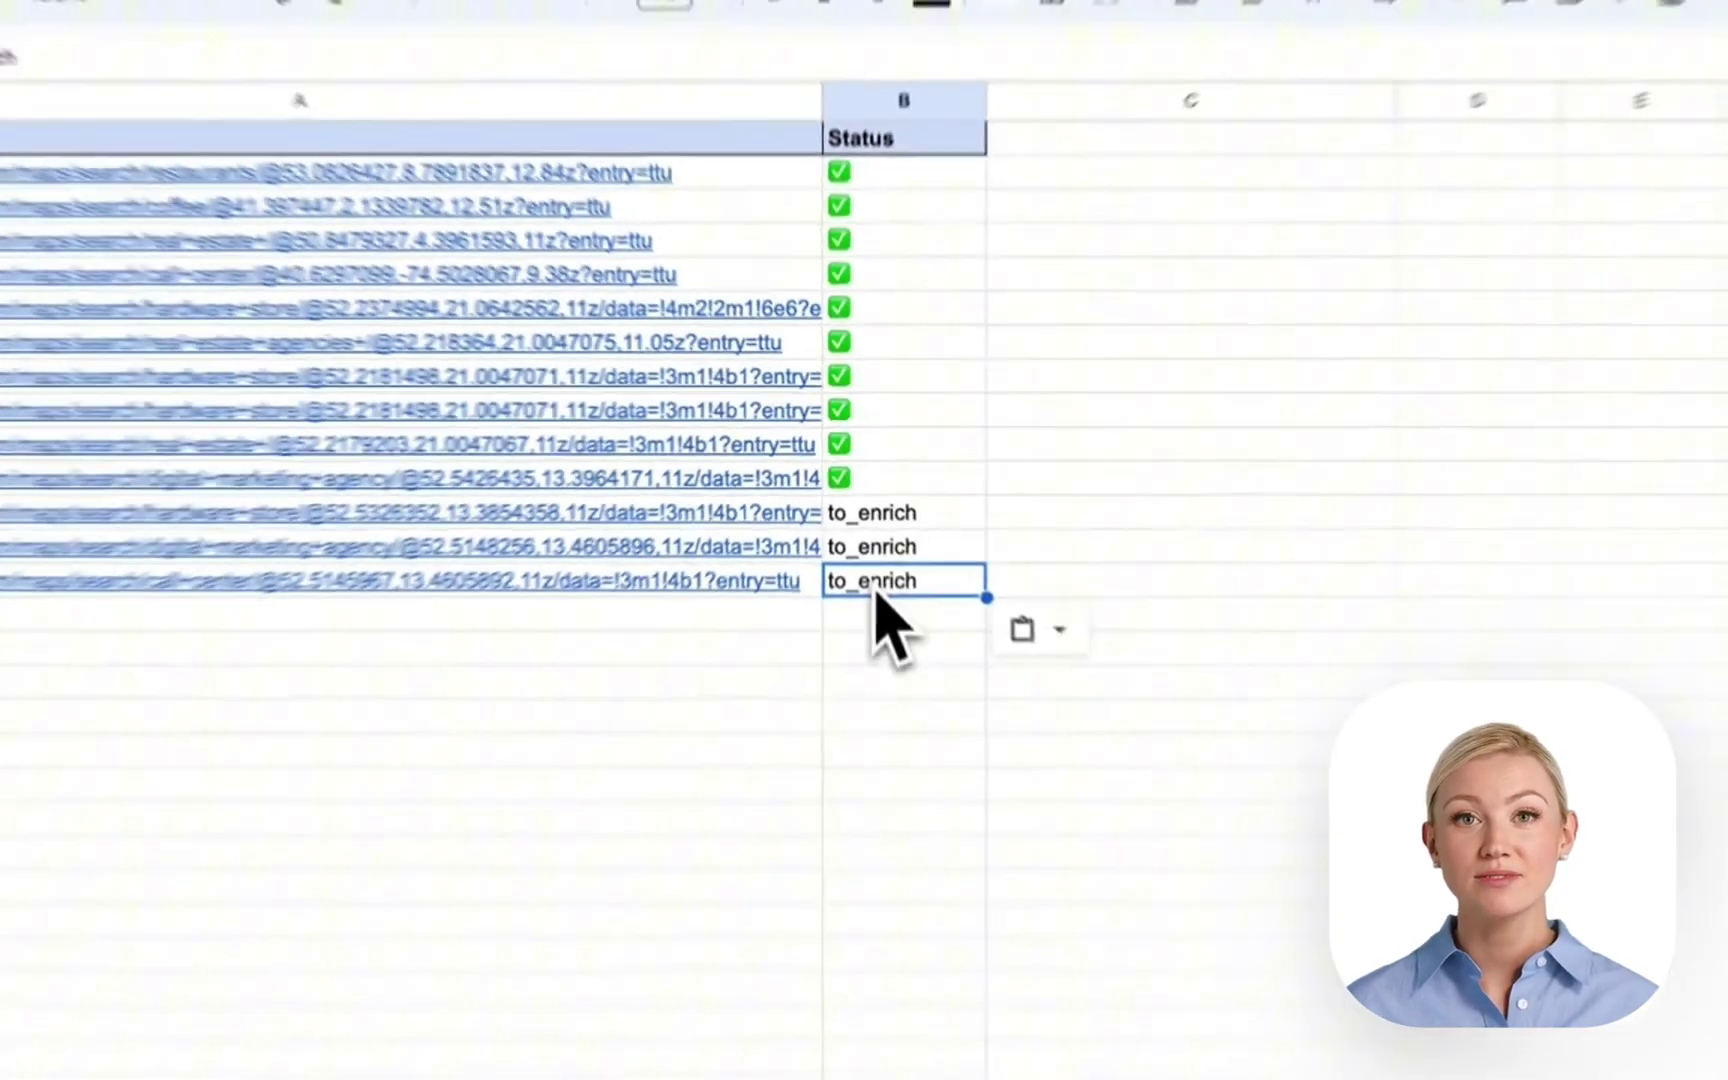
click(805, 706)
Run the Latenode scraper scenario once, then go back to the spreadsheet.
mouse_move(16, 747)
click(137, 720)
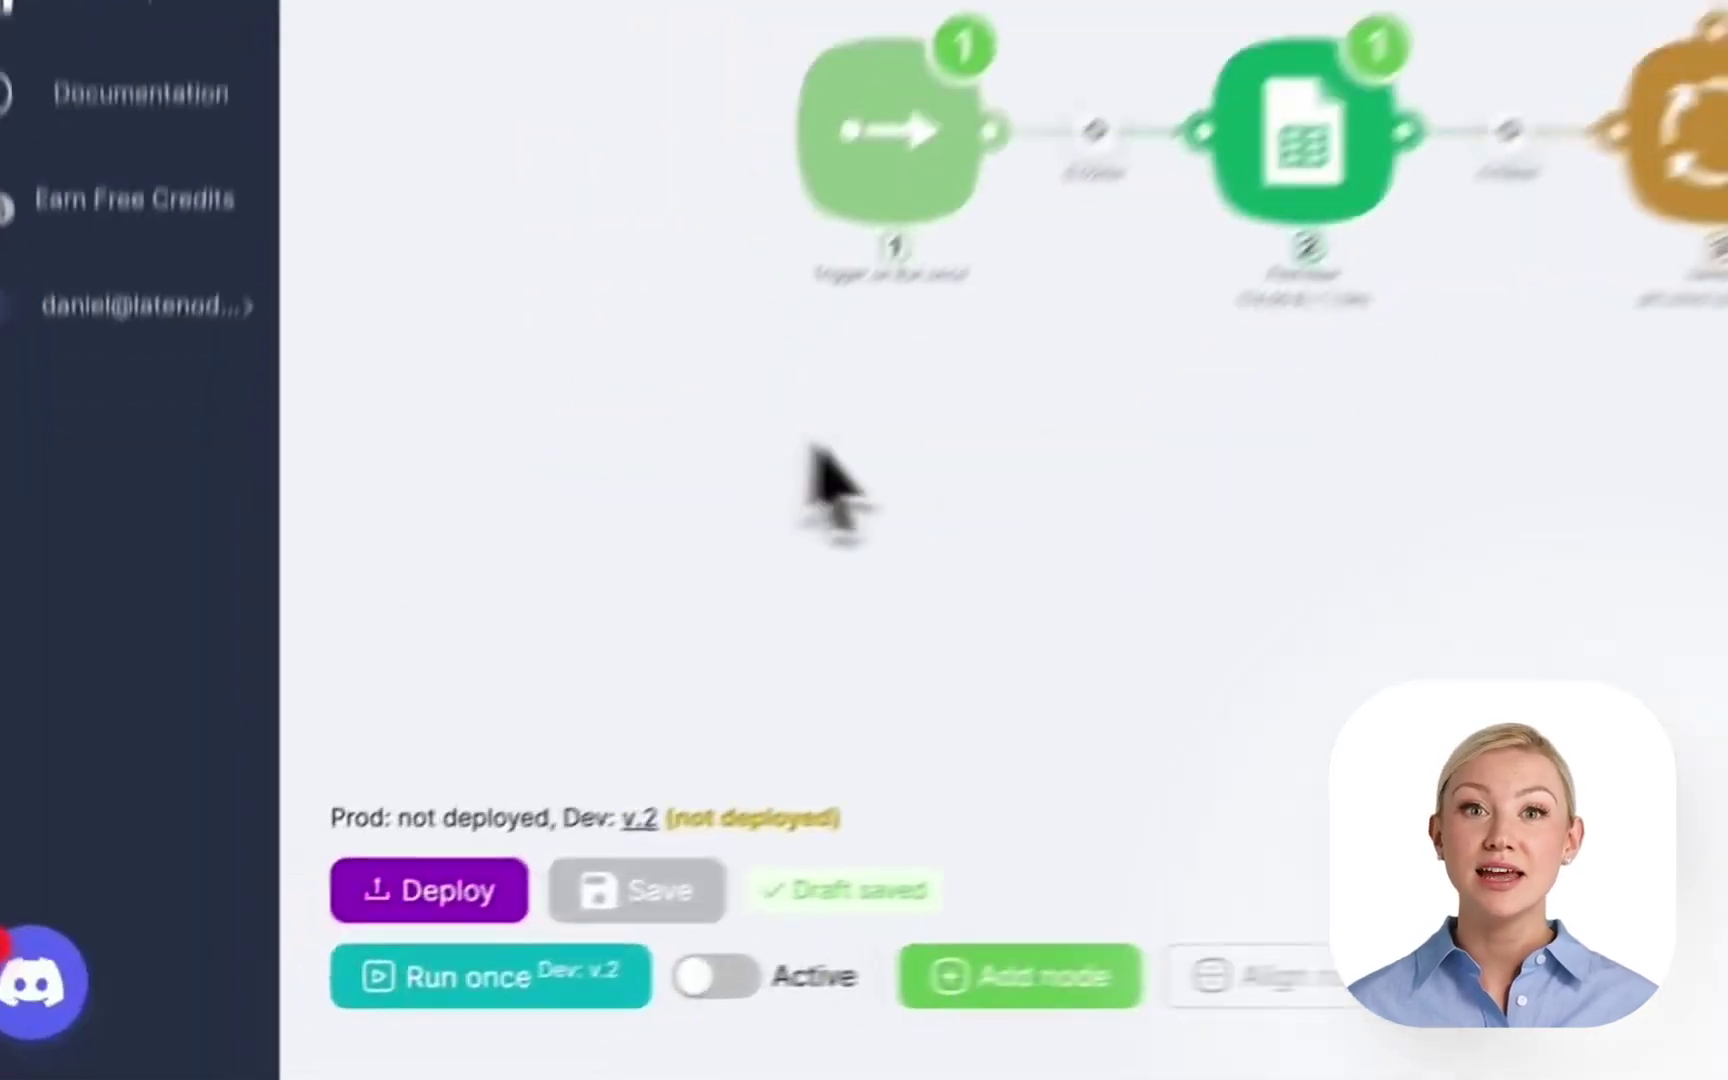
click(625, 960)
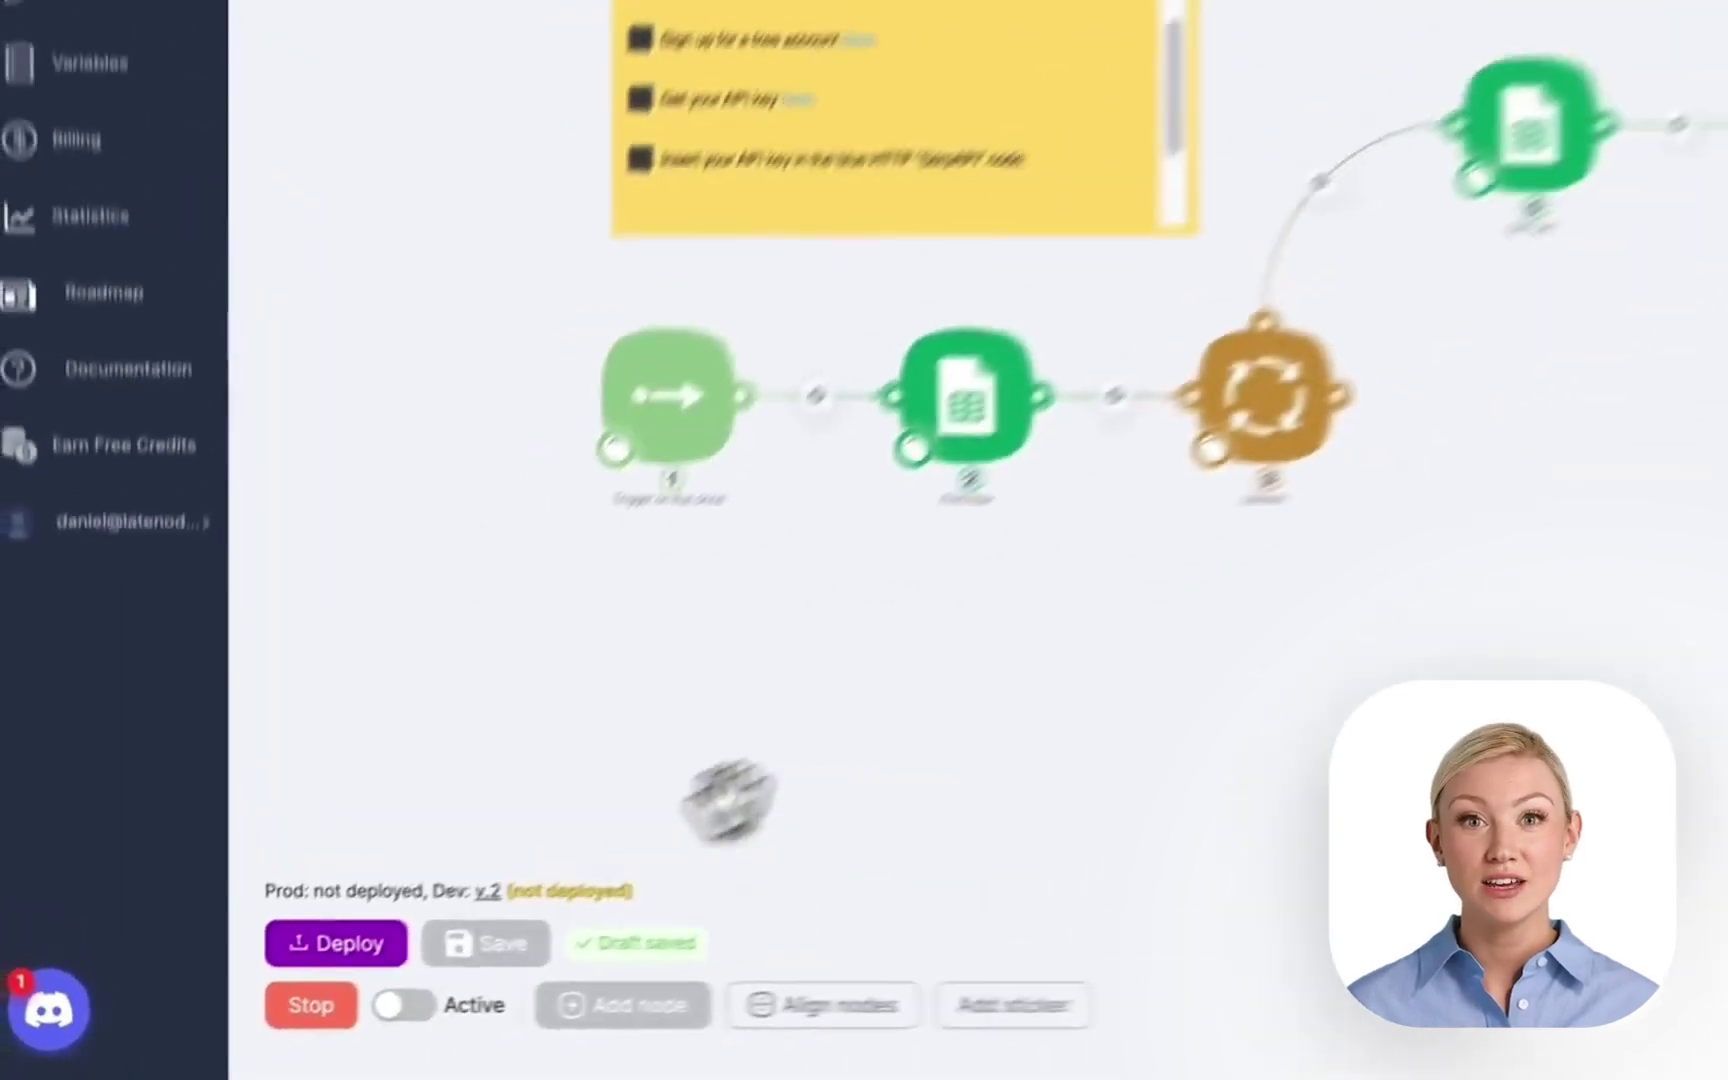
mouse_move(36, 697)
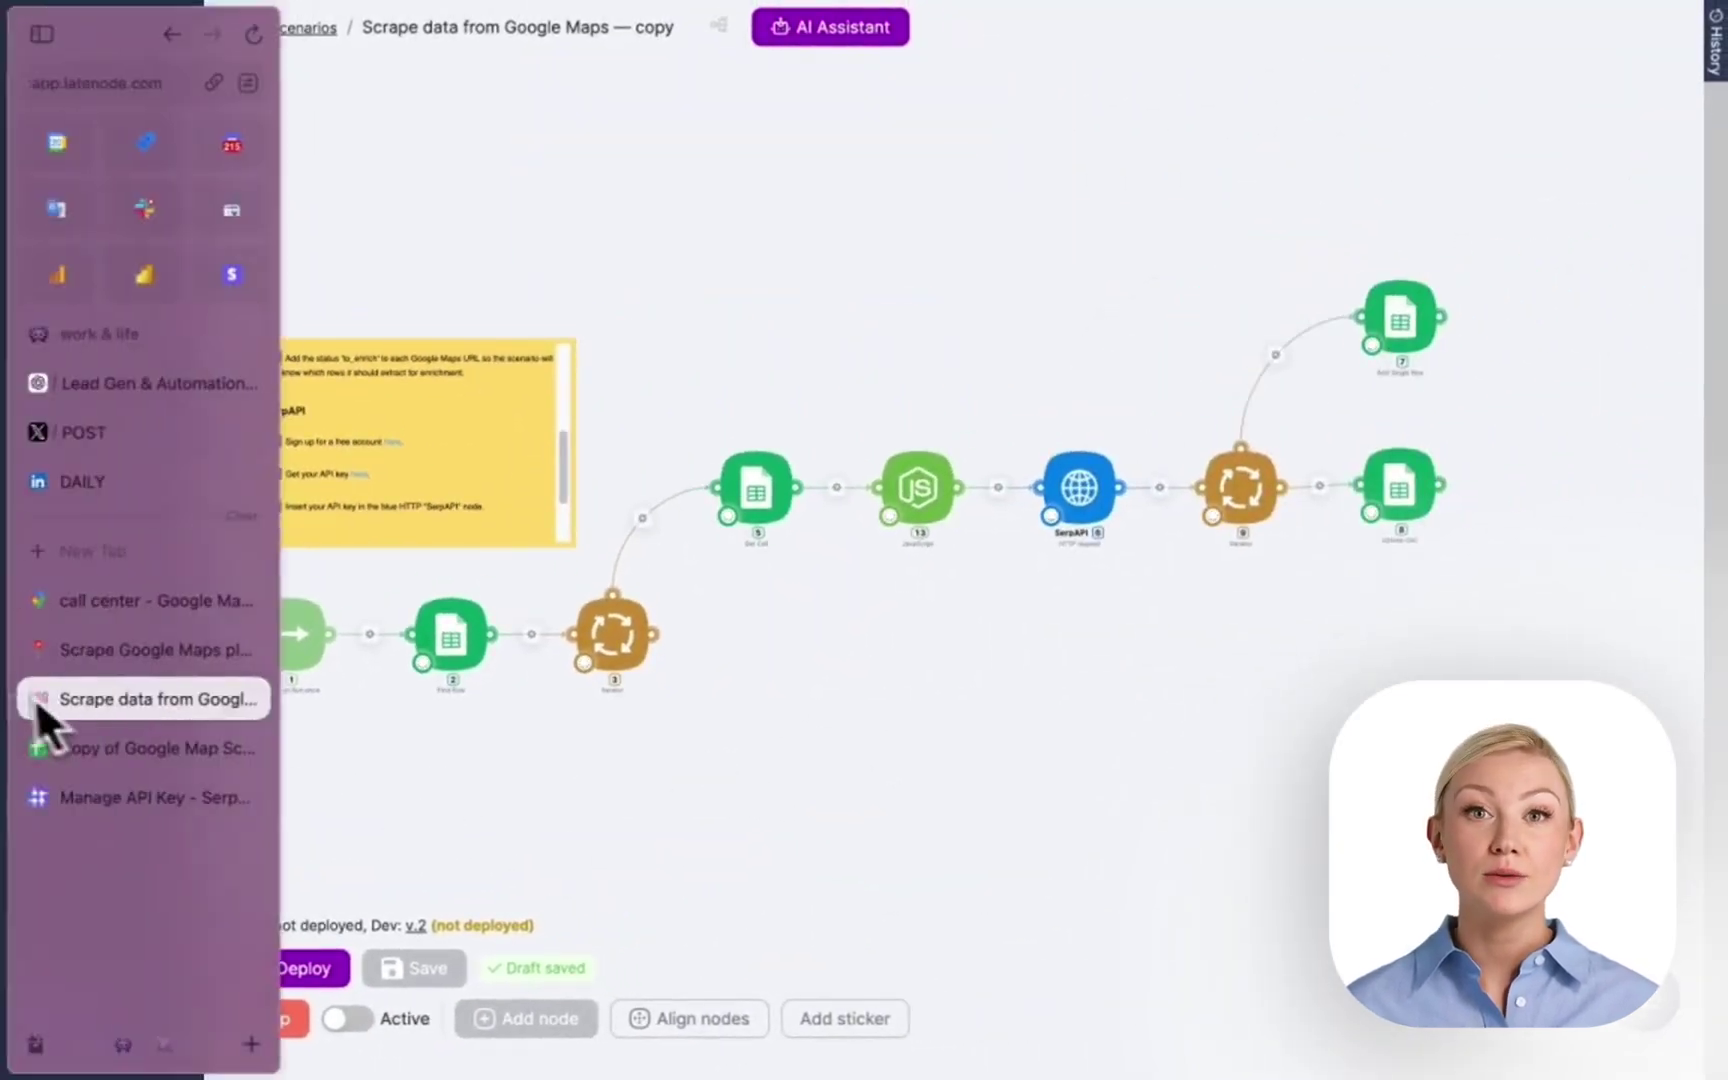
click(126, 746)
Open the Results tab to review scraped Berlin leads through row 214.
click(470, 1058)
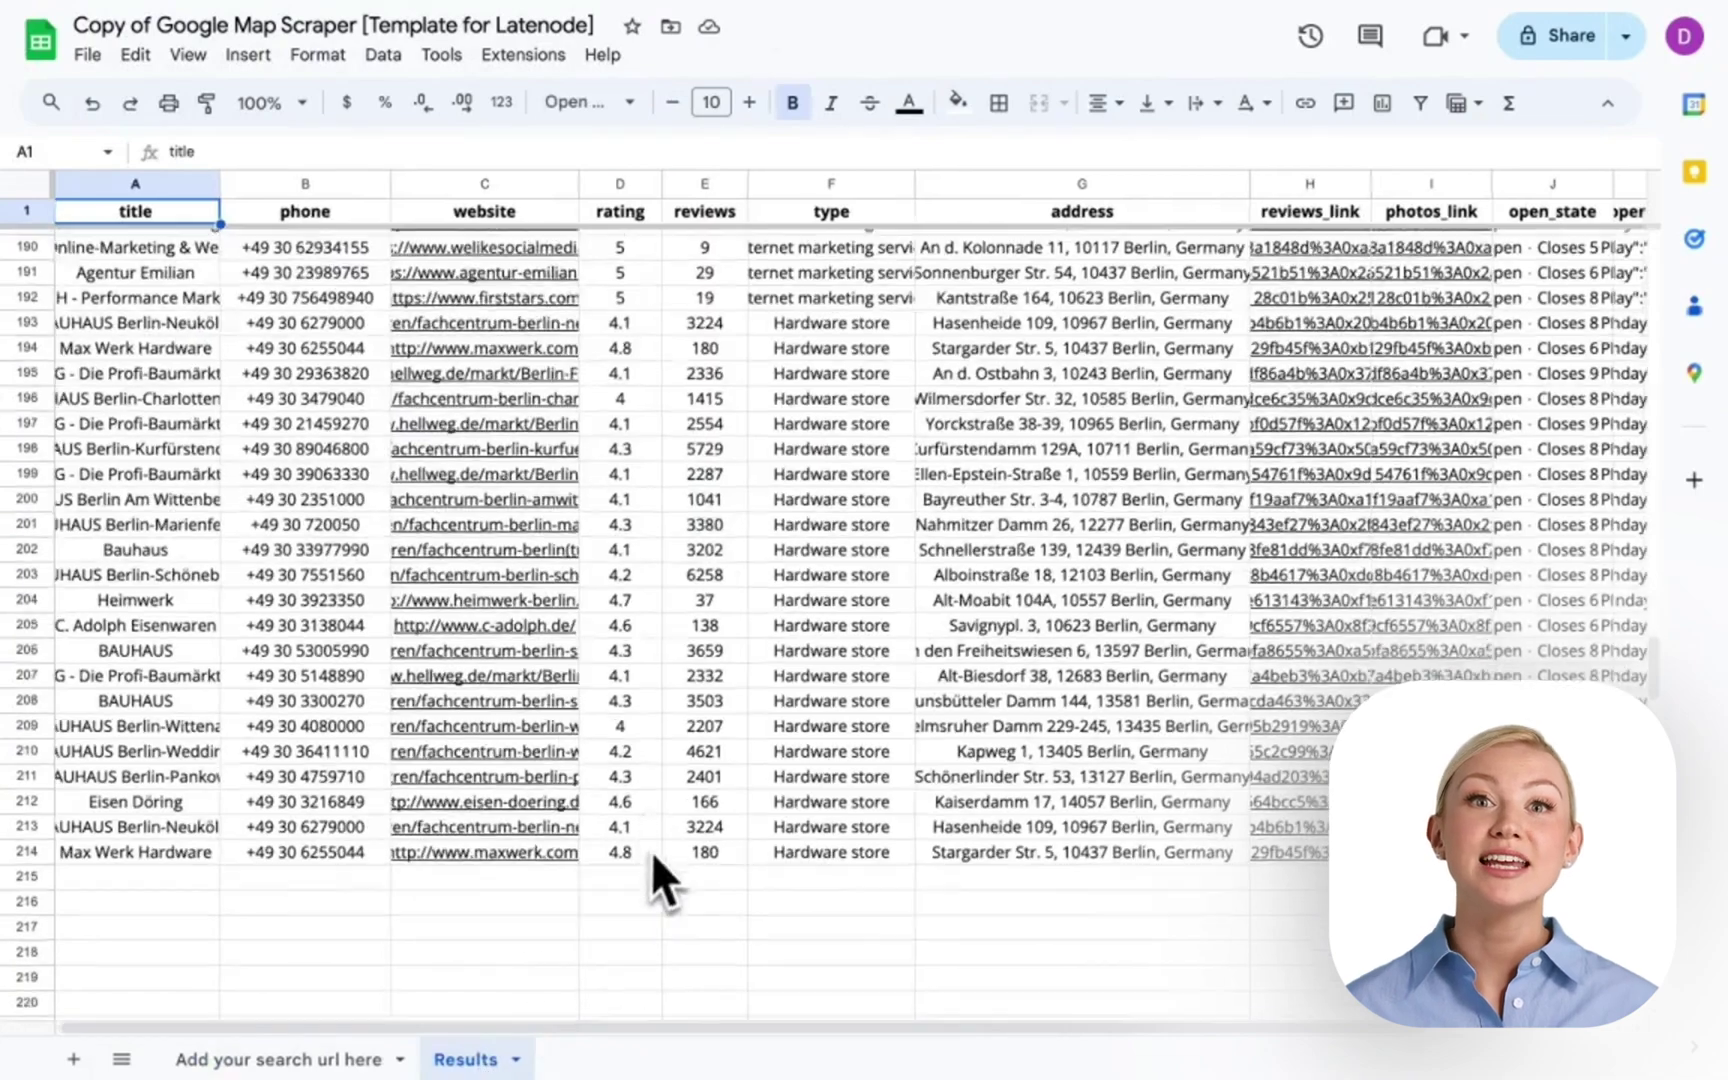